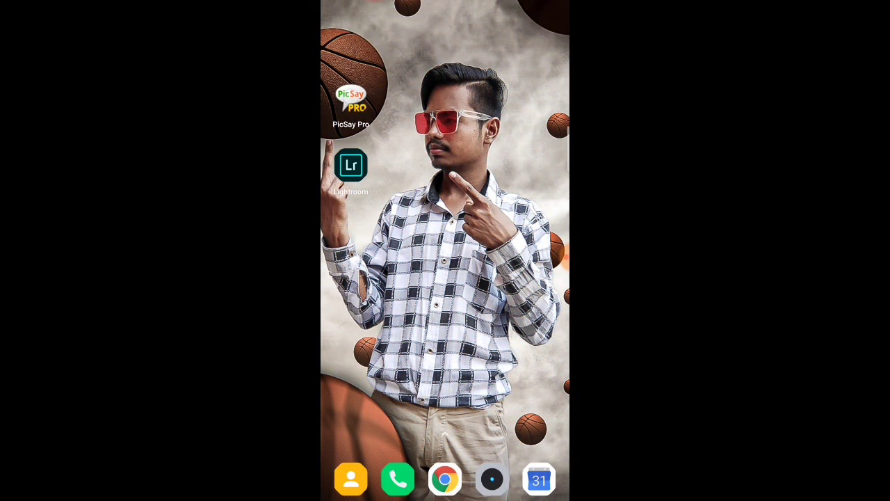
- Open the flaming motorcycle photo from the Download folder in PicSay Pro at Normal import size
left_click(350, 101)
left_click(473, 333)
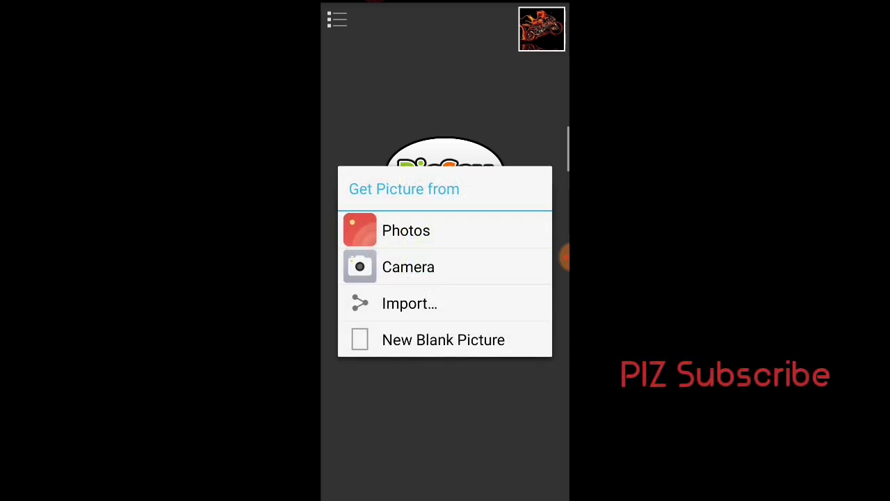
left_click(406, 230)
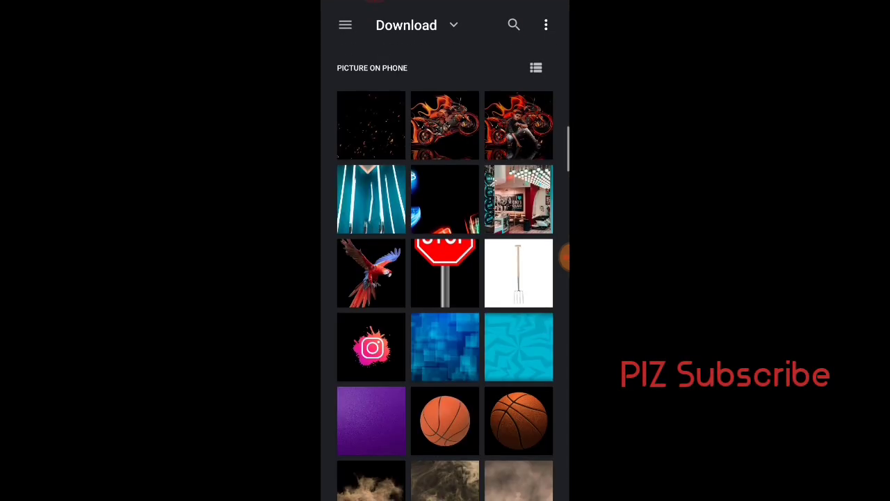
left_click(434, 126)
left_click(445, 309)
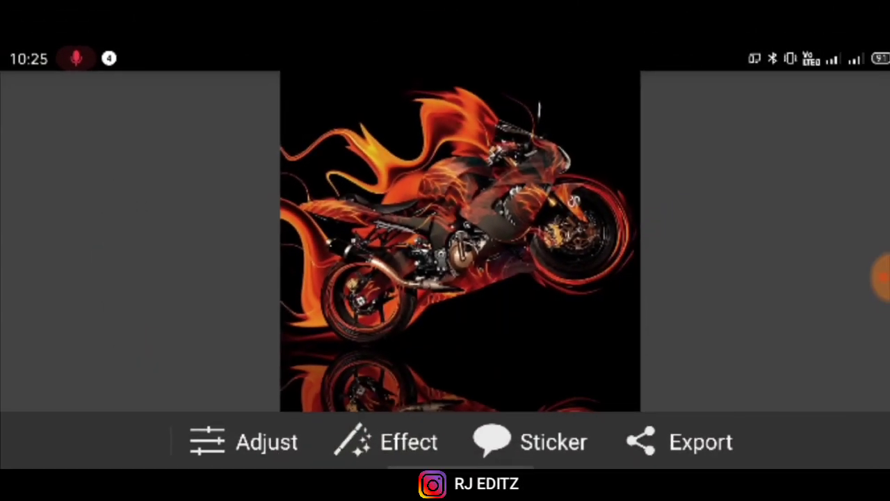
- Insert the crouching man's photo from PS CC 2019, cropping empty space off top and bottom
scroll(459, 278, "down", 3)
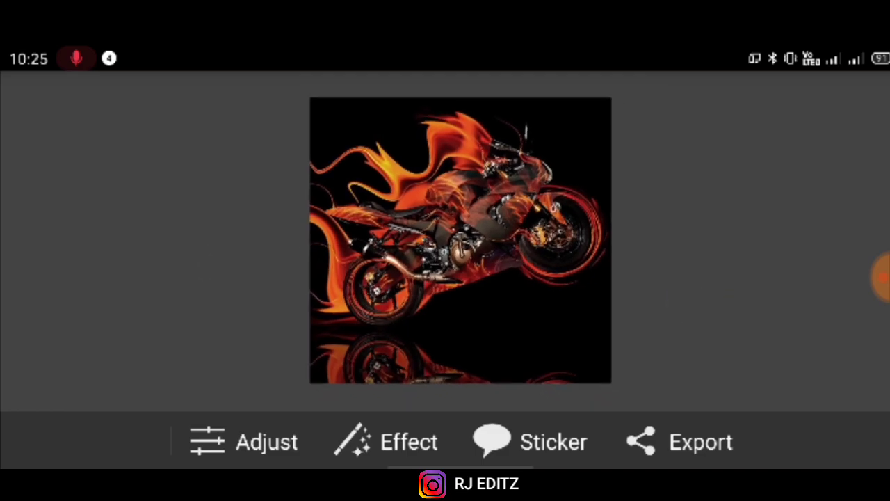
left_click(386, 441)
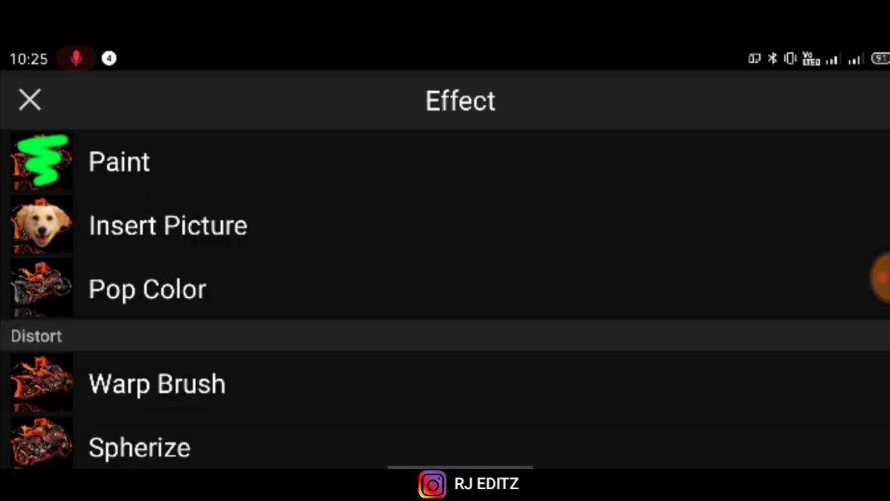
left_click(166, 226)
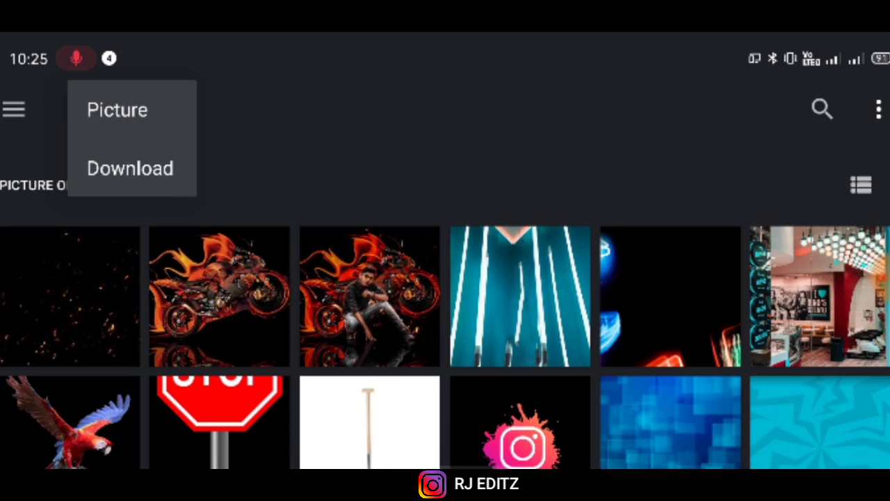
left_click(120, 111)
scroll(709, 363, "down", 2)
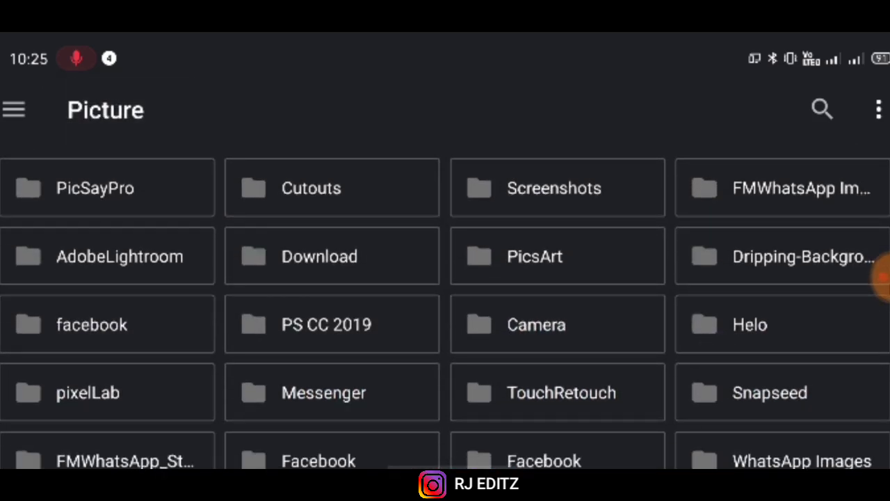
left_click(327, 325)
left_click(91, 221)
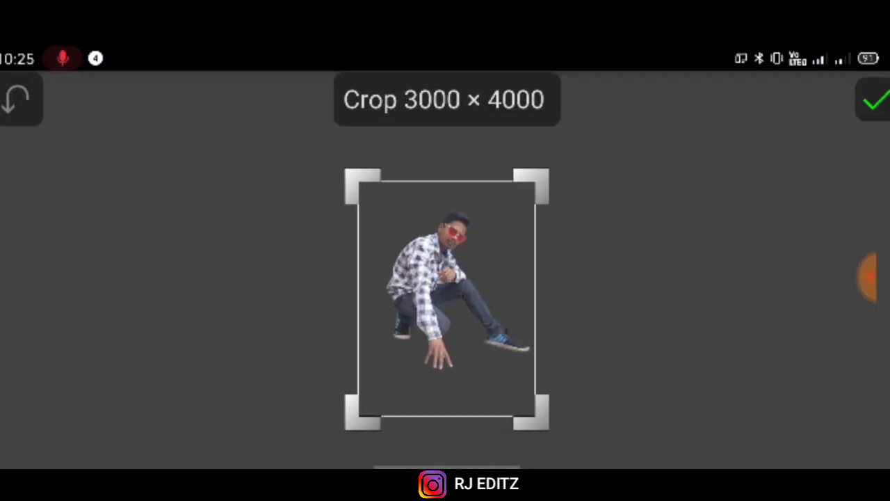
mouse_move(557, 417)
left_mouse_down()
mouse_move(562, 378)
mouse_move(576, 373)
left_mouse_up()
left_click_drag(541, 191, 542, 206)
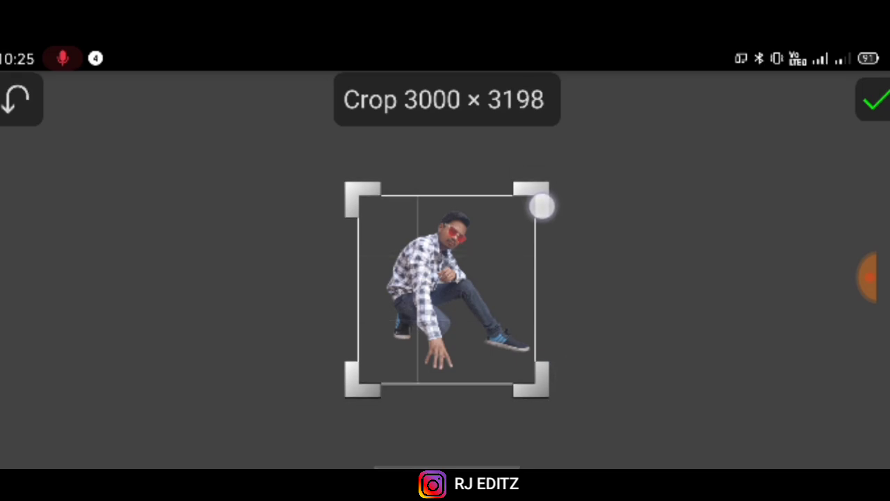
left_click(874, 100)
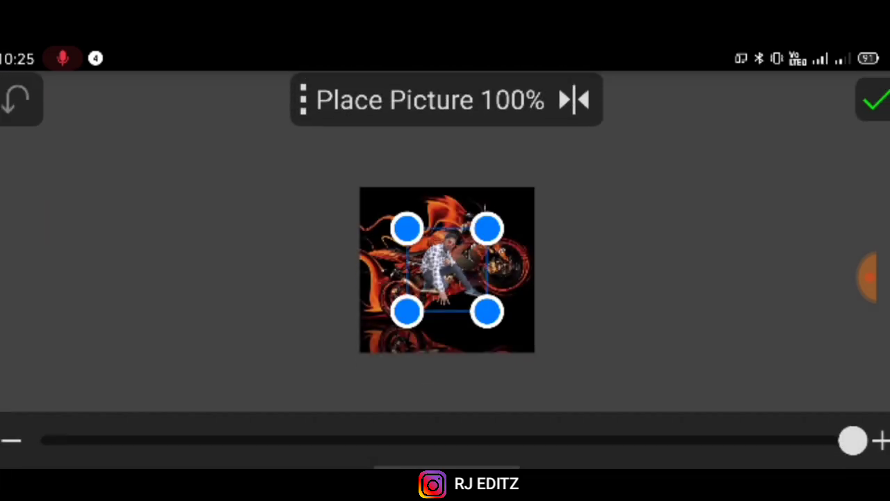
- Position the man low and right in front of the bike and save him to Cutouts
scroll(504, 276, "up", 3)
scroll(504, 276, "up", 3)
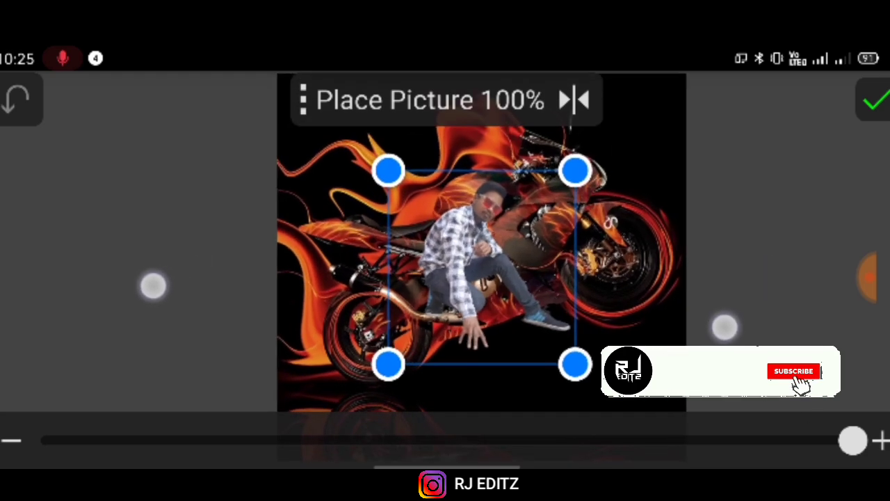
mouse_move(583, 377)
left_mouse_down()
mouse_move(561, 350)
mouse_move(570, 369)
mouse_move(571, 353)
mouse_move(566, 387)
mouse_move(532, 285)
left_mouse_up()
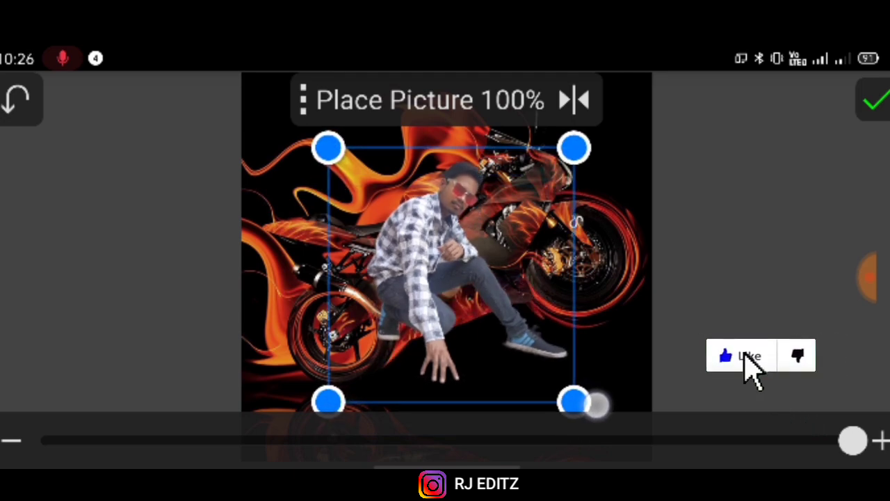
mouse_move(575, 397)
left_mouse_down()
mouse_move(564, 377)
mouse_move(577, 374)
left_mouse_up()
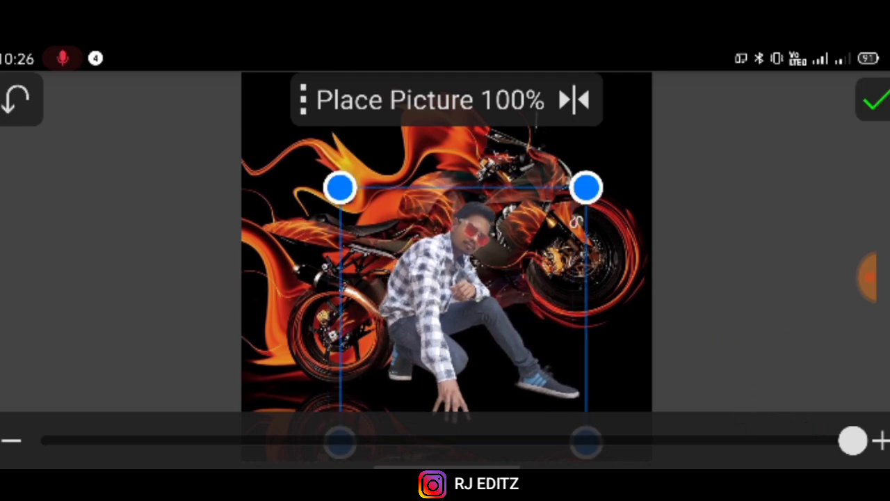
left_click(873, 90)
left_click(872, 91)
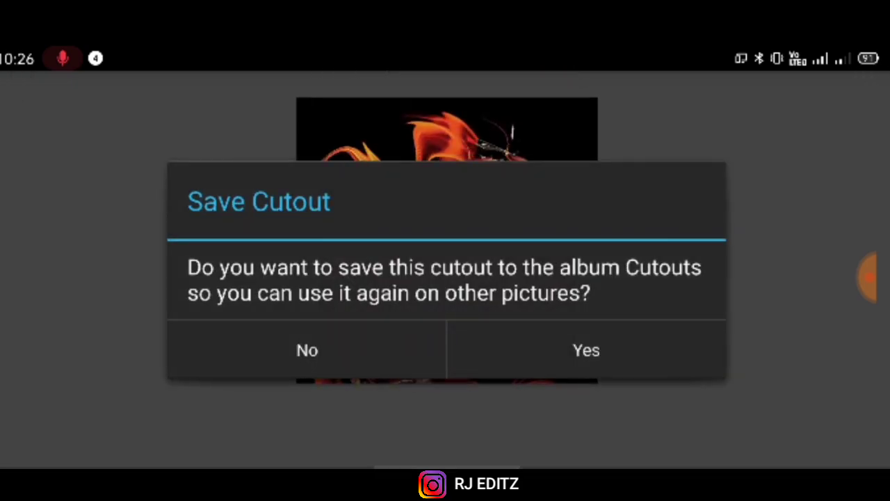
left_click(614, 351)
scroll(436, 256, "up", 2)
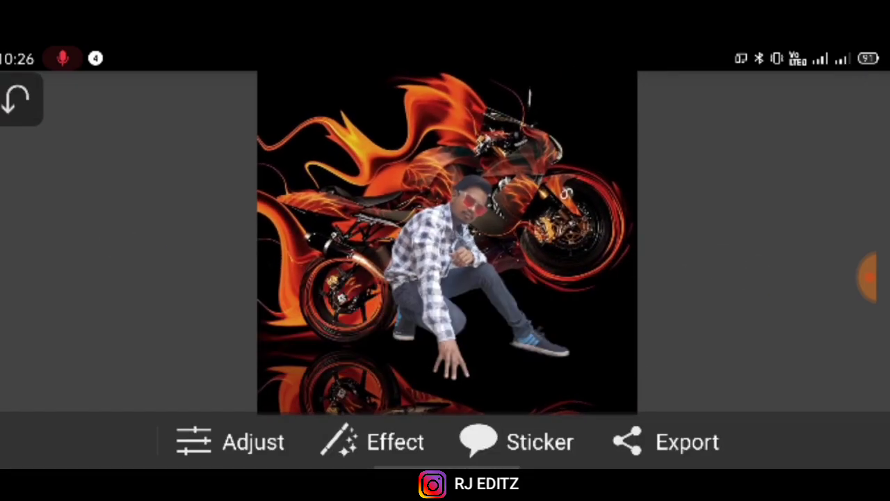
left_click(393, 442)
- Insert a second cropped copy of the man, flipped upside down and stretched beneath him
left_click(154, 226)
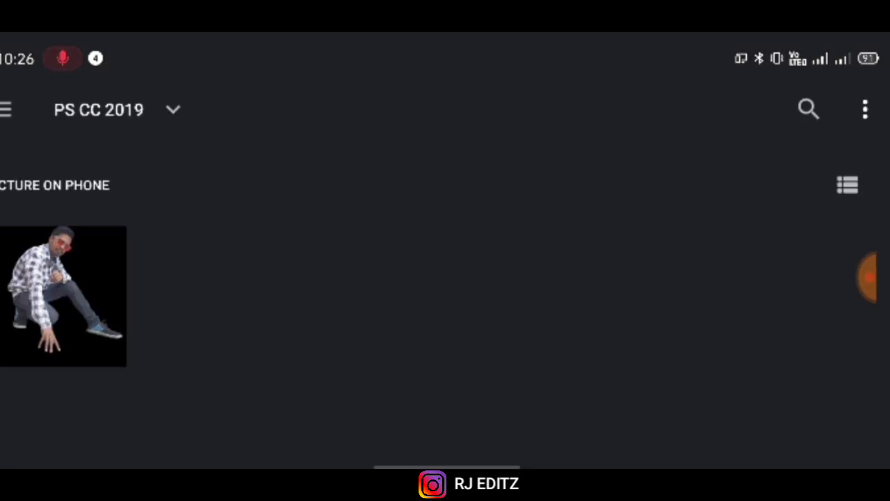
left_click(63, 295)
left_click_drag(546, 418, 556, 383)
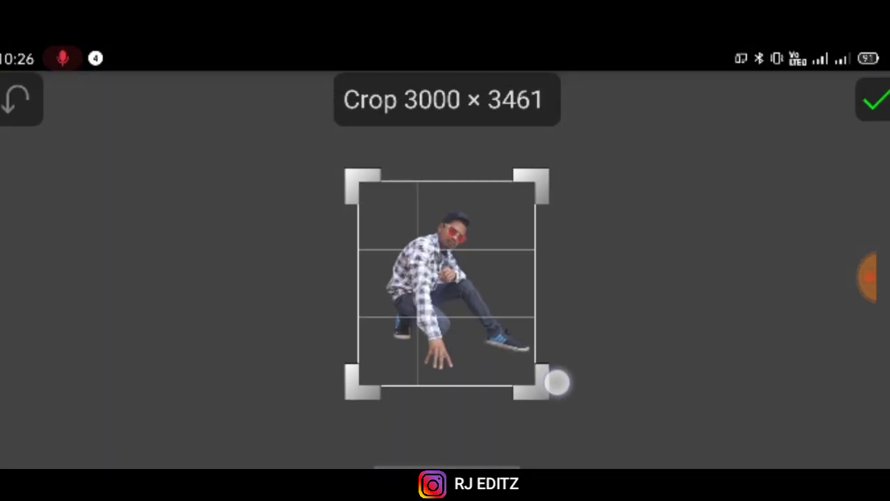
left_click(872, 99)
scroll(452, 292, "up", 5)
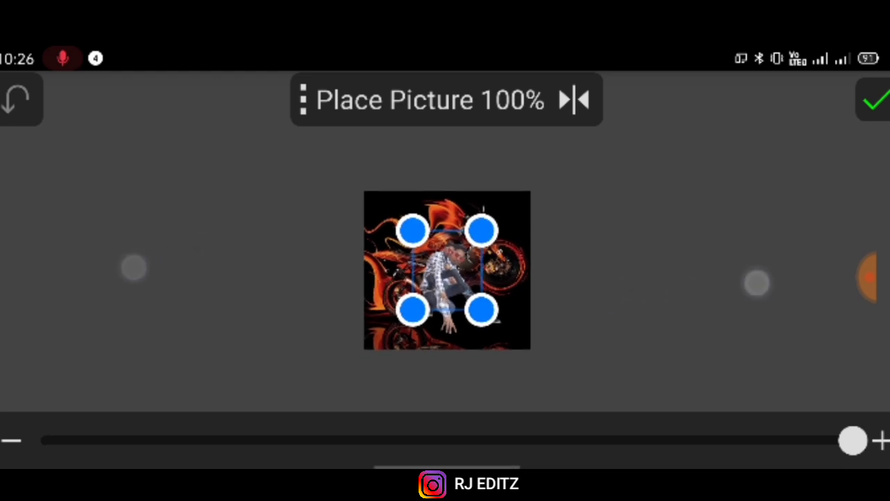
scroll(452, 296, "up", 3)
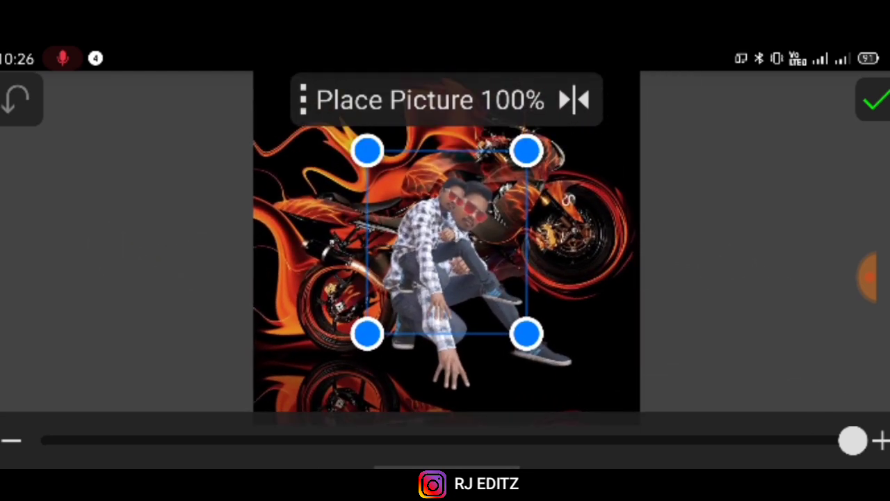
left_click_drag(448, 174, 527, 452)
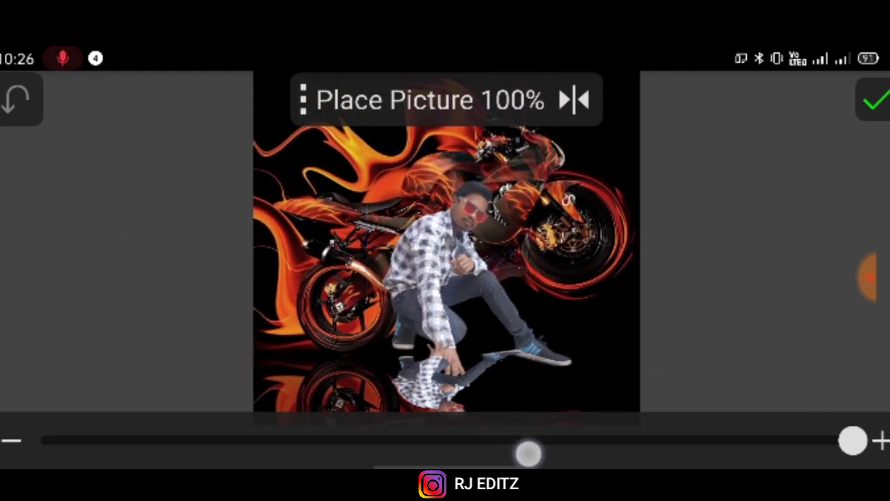
left_click_drag(205, 235, 195, 185)
mouse_move(459, 361)
left_mouse_down()
mouse_move(507, 375)
mouse_move(500, 395)
mouse_move(552, 424)
left_mouse_up()
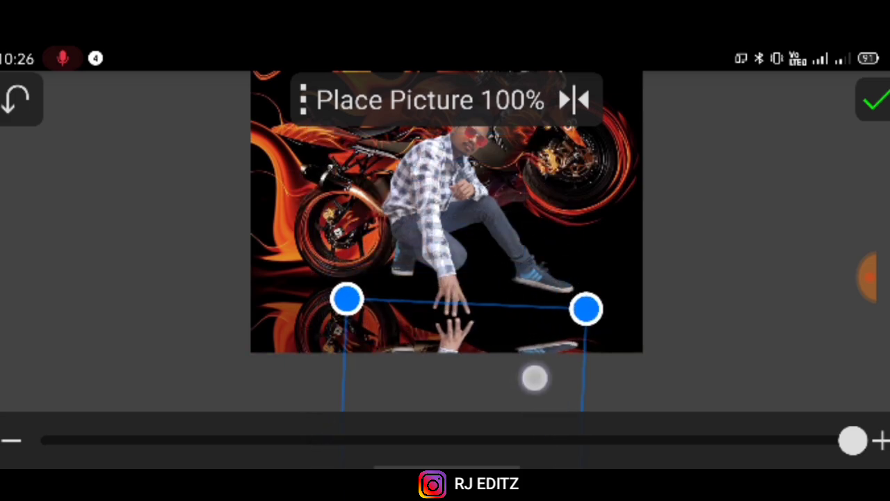
left_click_drag(535, 378, 521, 380)
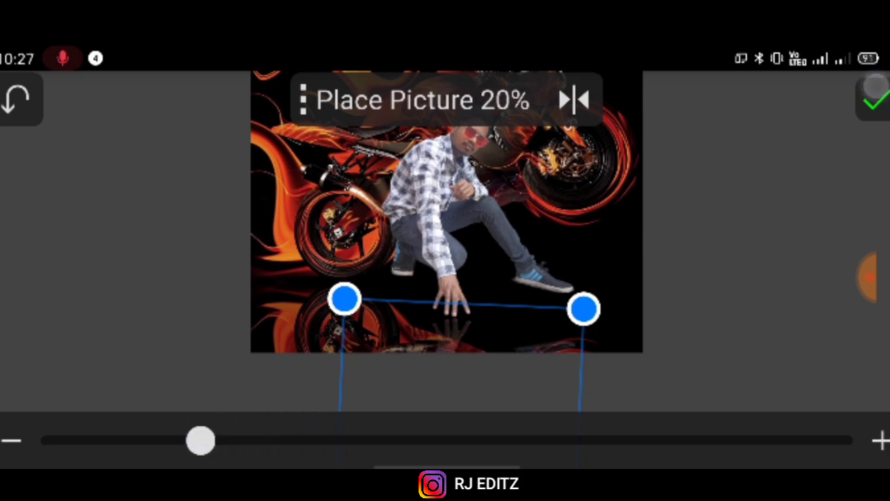
- Trim the reflection with a size-49 eraser and save it to Cutouts
left_click(875, 94)
scroll(421, 245, "up", 3)
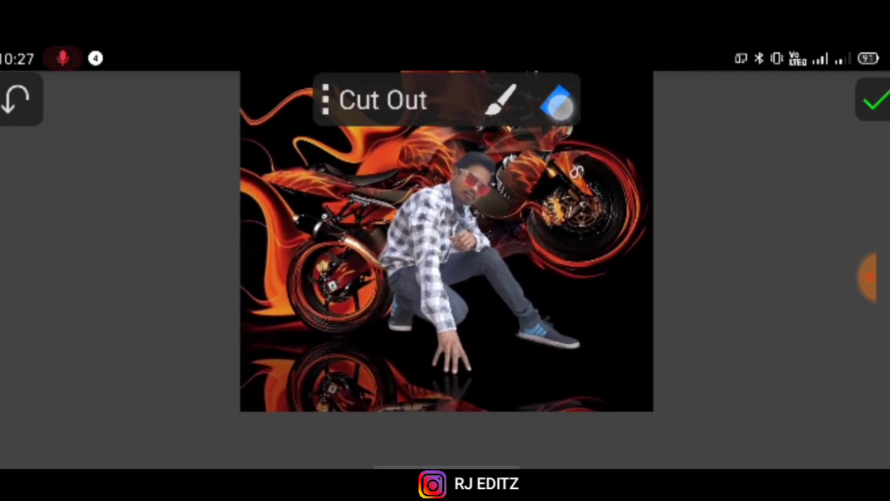
left_click(559, 104)
left_click_drag(447, 344, 550, 344)
left_click(573, 101)
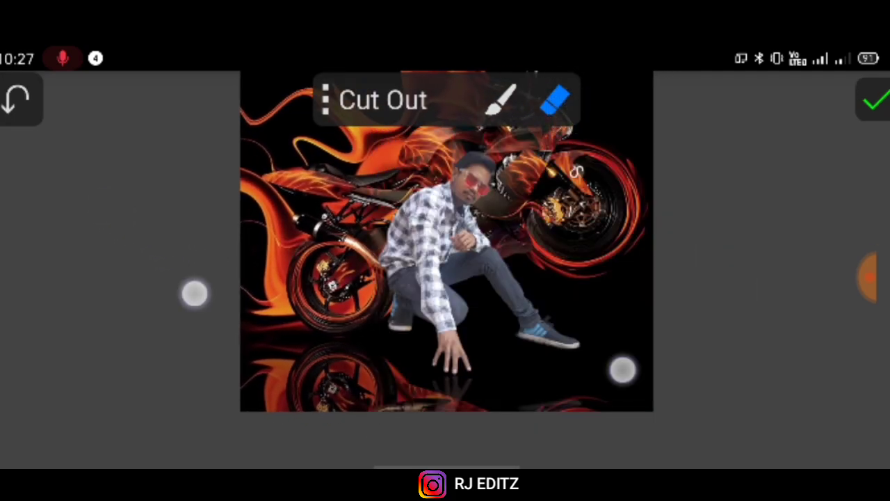
scroll(408, 331, "up", 3)
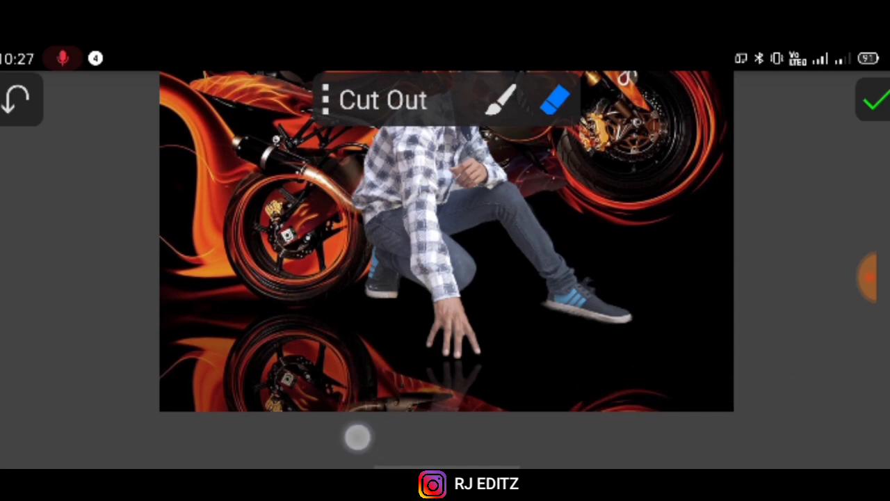
left_click(875, 101)
left_click(652, 324)
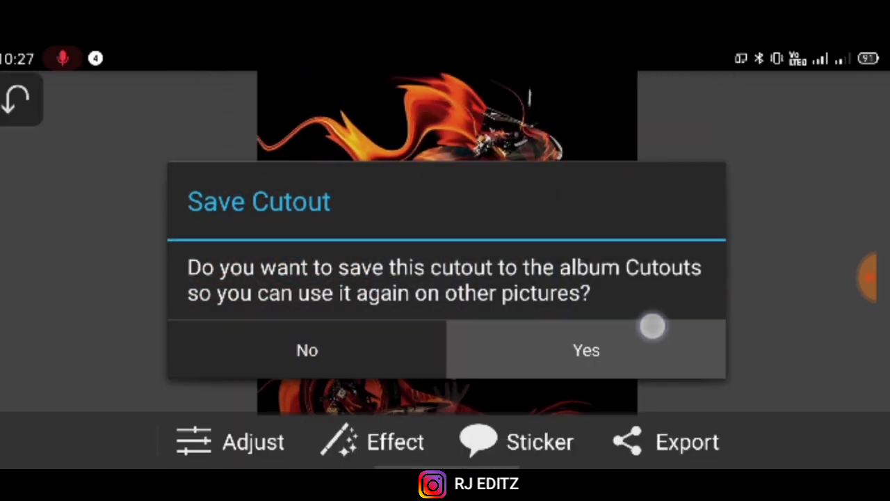
left_click(372, 442)
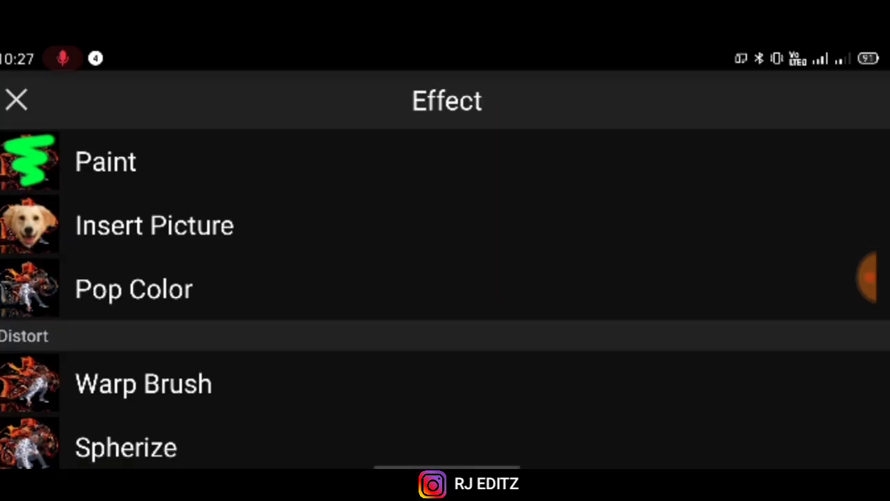
- Insert the man again cropped to 3000×3338, flip it under his hand, and fade it to 21% opacity
left_click(154, 225)
left_click(95, 288)
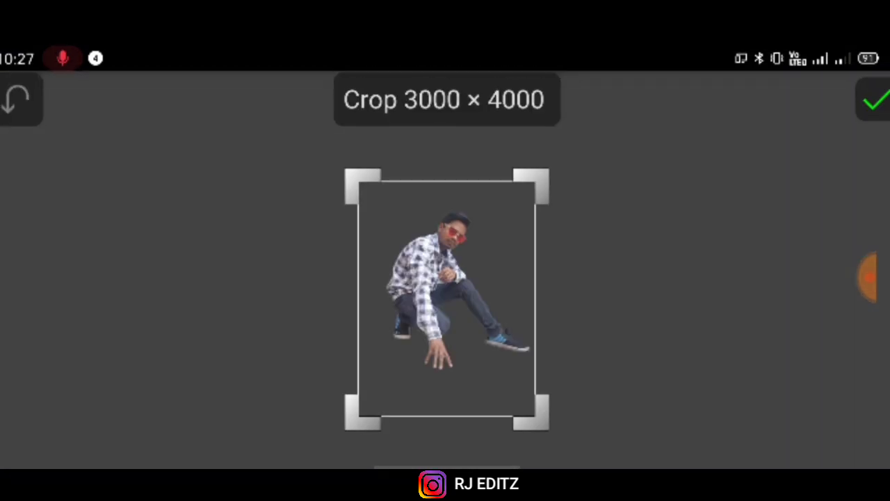
left_click_drag(538, 399, 554, 371)
left_click(875, 101)
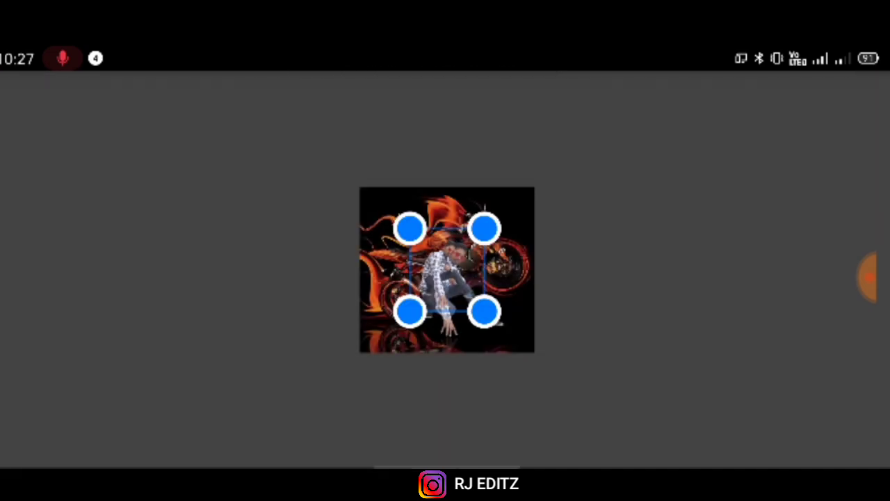
scroll(457, 249, "up", 5)
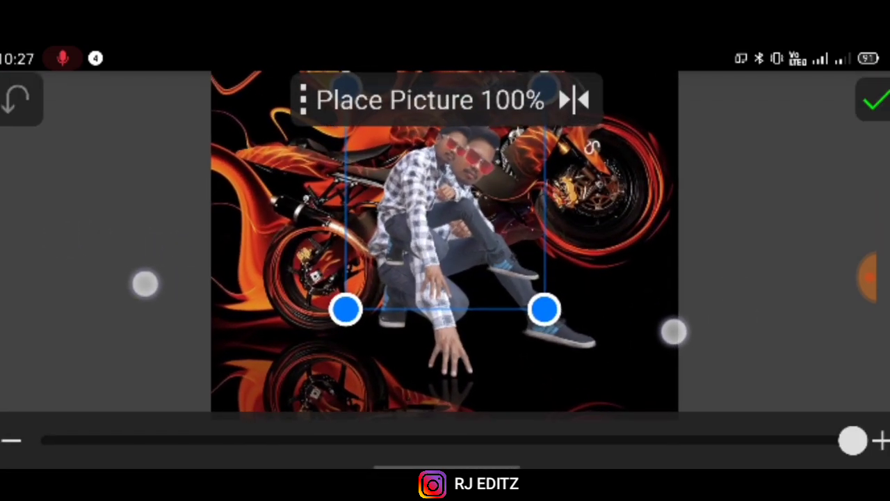
mouse_move(549, 286)
left_mouse_down()
mouse_move(542, 335)
mouse_move(538, 250)
left_mouse_up()
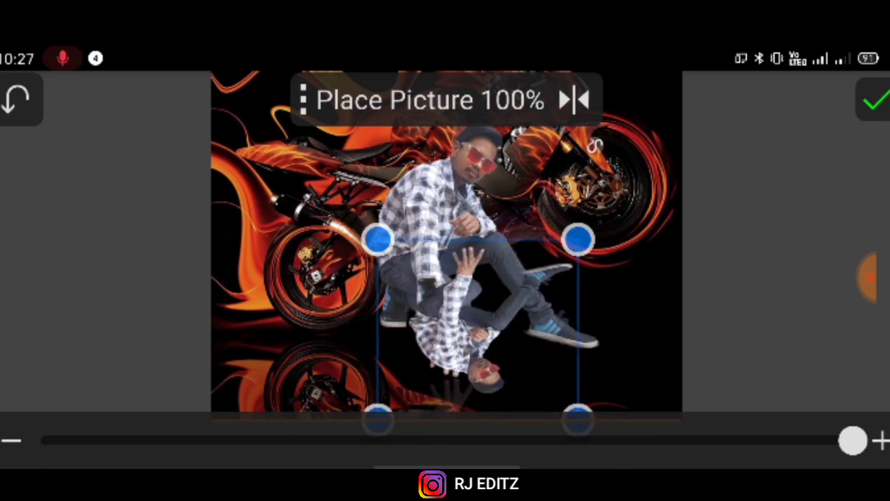
left_click_drag(587, 230, 662, 370)
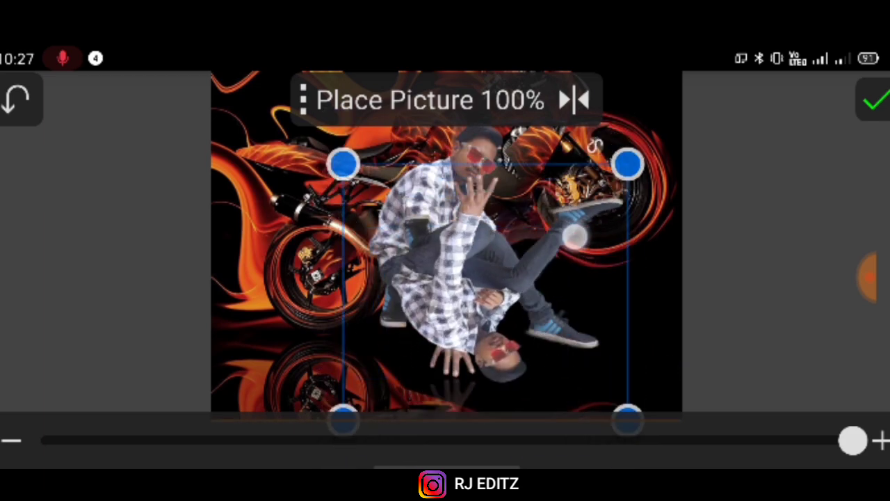
mouse_move(575, 235)
left_mouse_down()
mouse_move(420, 427)
mouse_move(630, 273)
mouse_move(536, 424)
mouse_move(513, 417)
left_mouse_up()
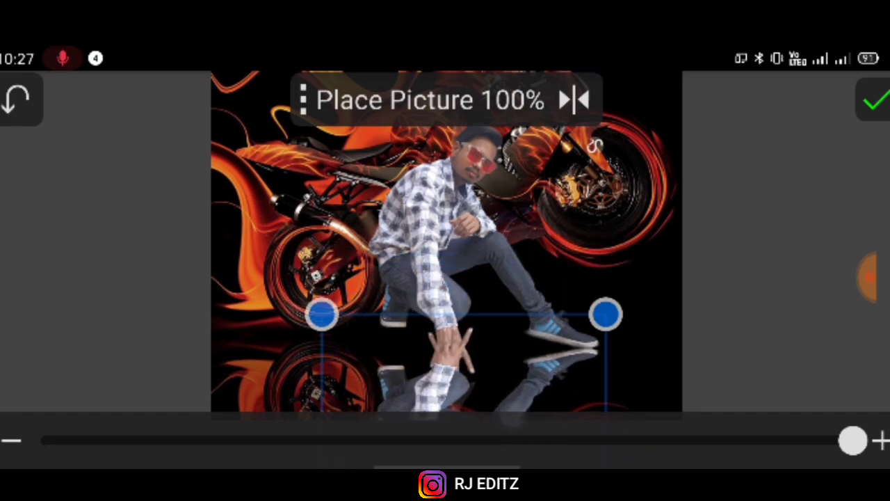
left_click_drag(831, 433, 217, 439)
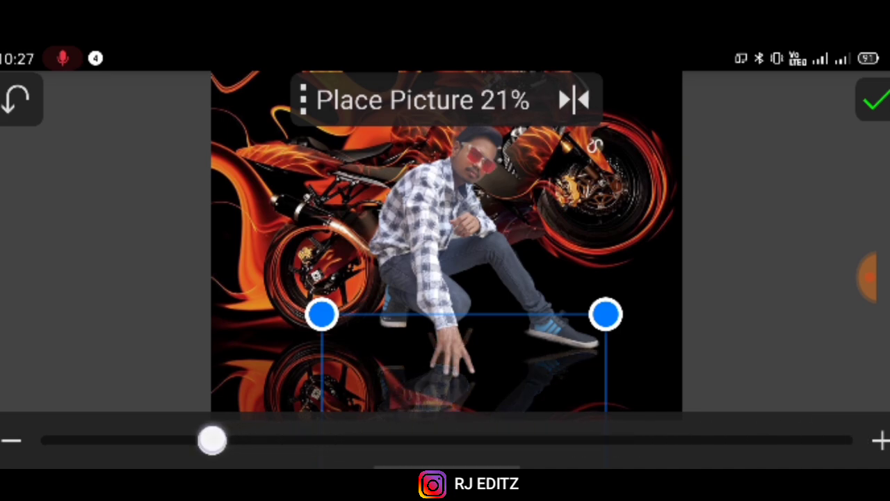
- Confirm the reflection and save it to Cutouts as cutout-1592197095.png
left_click(874, 103)
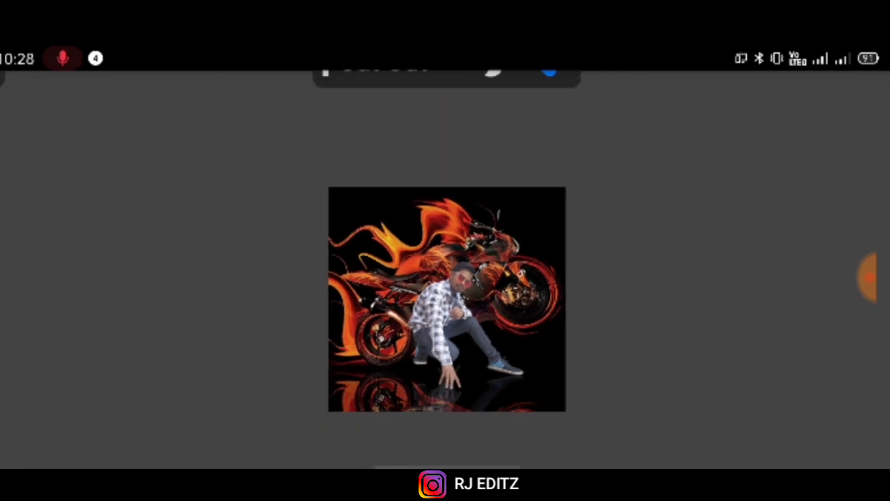
left_click(554, 99)
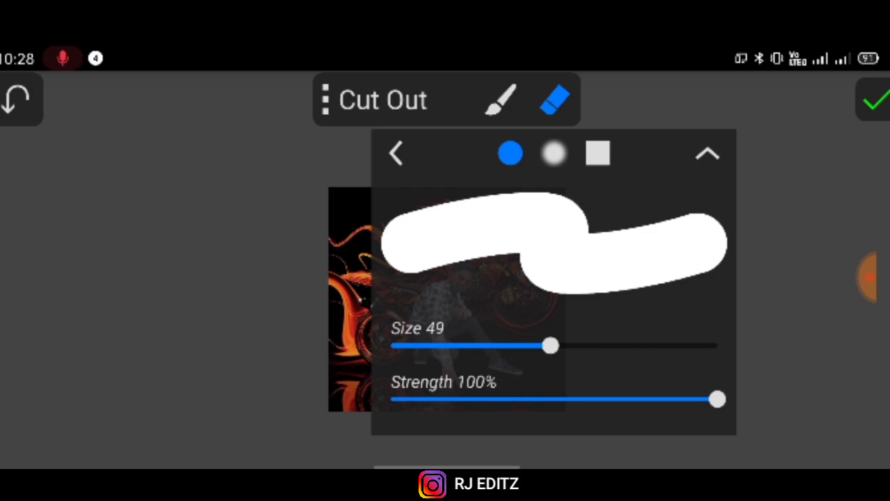
left_click(554, 99)
scroll(587, 192, "up", 5)
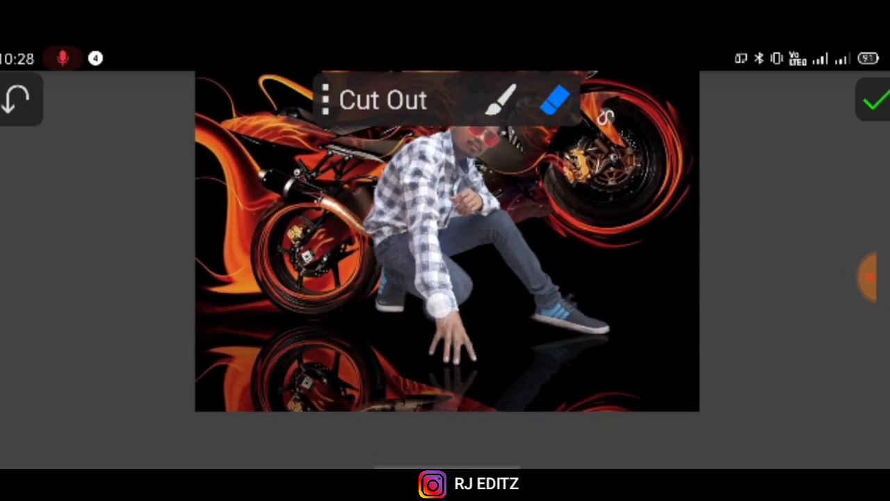
left_click(873, 101)
left_click(648, 333)
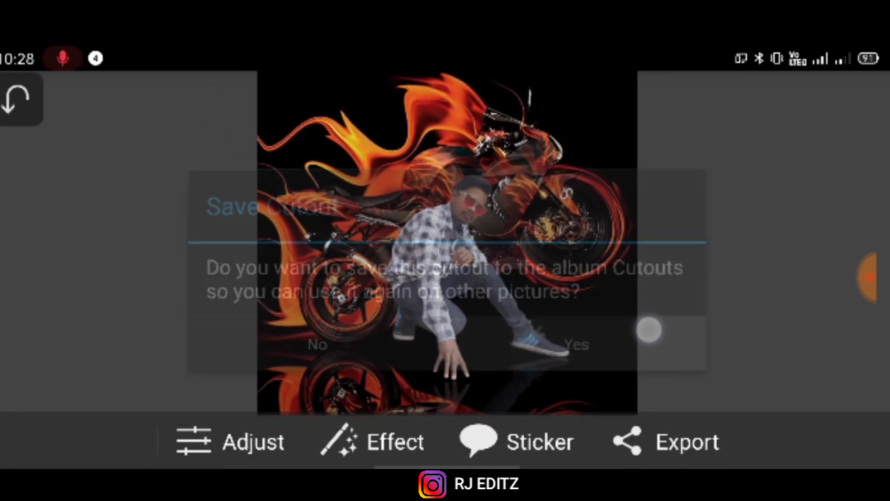
left_click(411, 433)
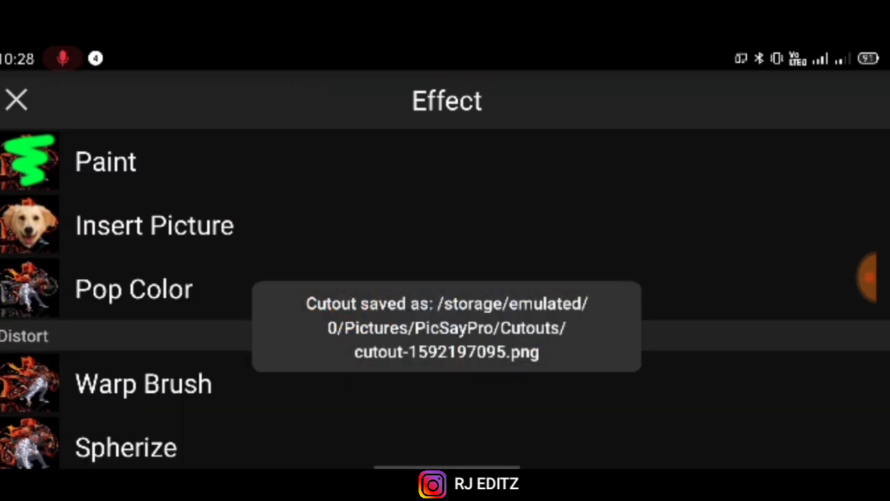
- Insert the sparks image from the Download folder over the motorcycle scene
left_click(647, 229)
left_click(161, 109)
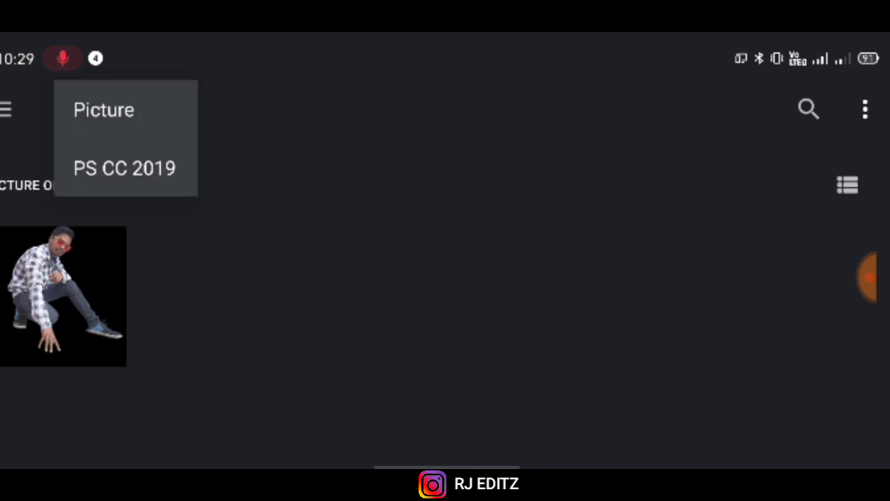
left_click(111, 105)
left_click(403, 324)
left_click(57, 264)
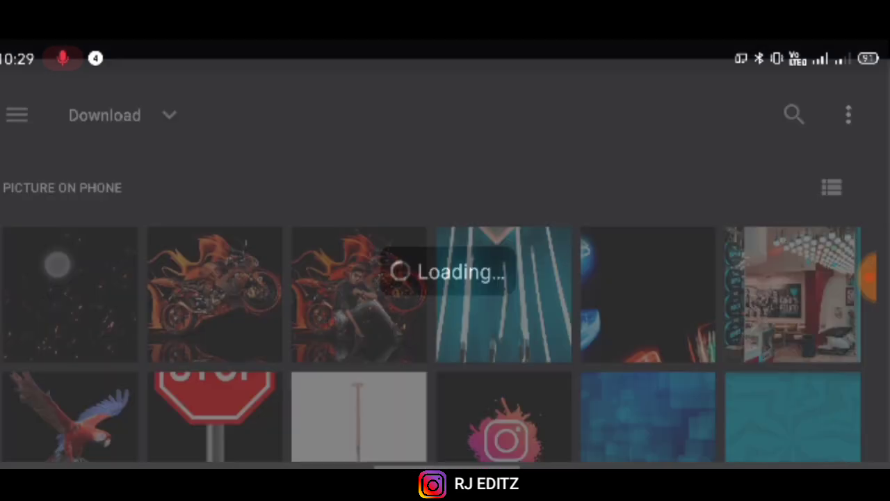
left_click(875, 100)
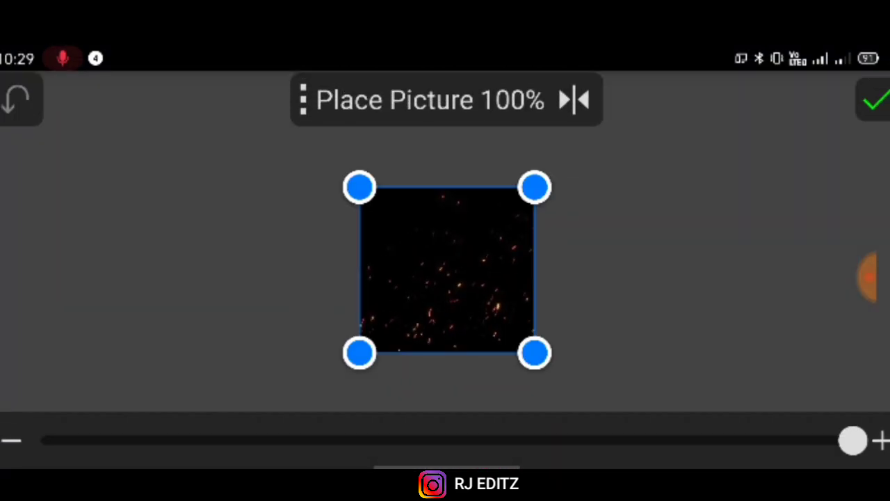
left_click(875, 99)
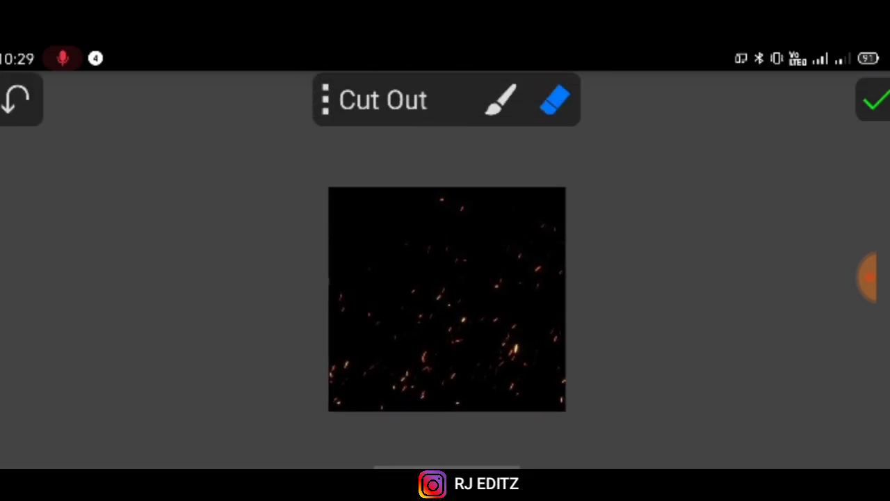
- Blend the sparks in Add mode and set the eraser size to 10
left_click(325, 100)
left_click(406, 226)
left_click(519, 224)
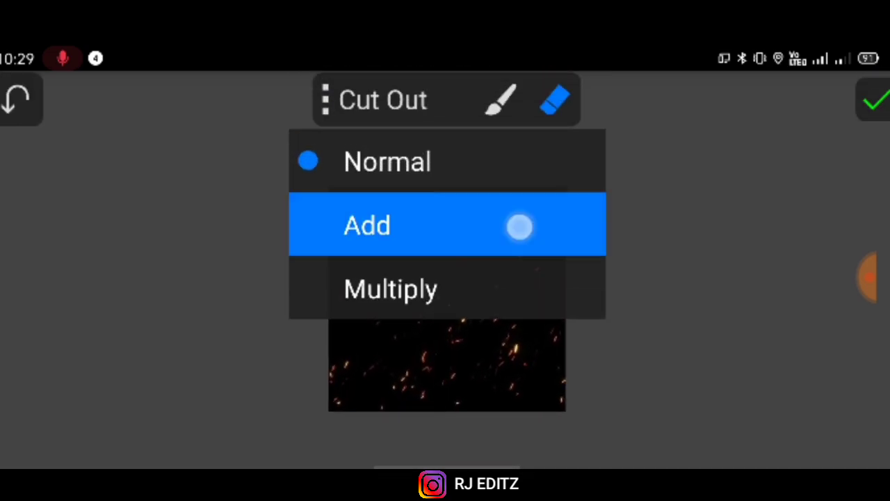
left_click(555, 101)
left_click_drag(550, 346, 422, 346)
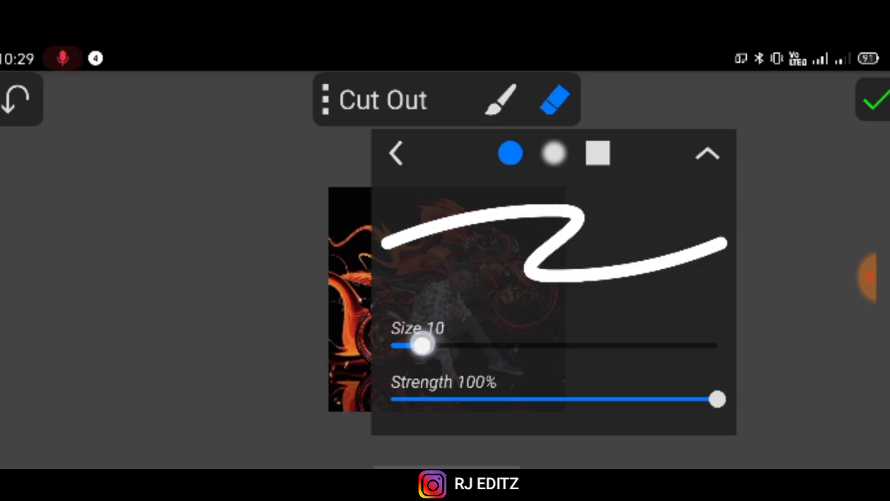
- Zoom in and erase the sparks from the man's face, body, legs and hand
left_click(555, 100)
scroll(445, 299, "up", 3)
scroll(421, 290, "up", 5)
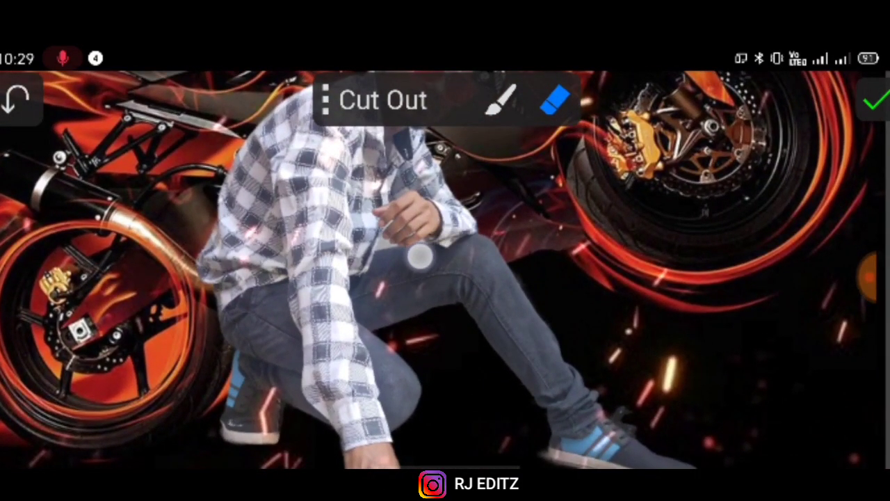
left_click_drag(480, 294, 556, 341)
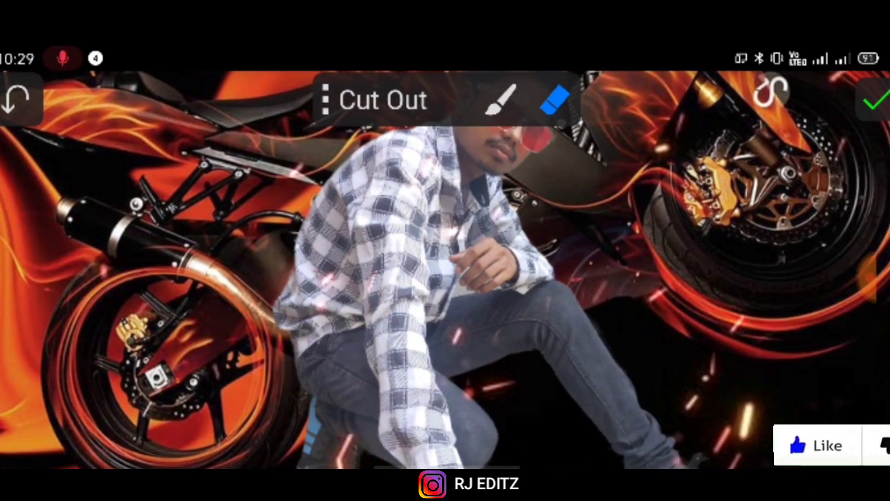
scroll(445, 271, "down", 2)
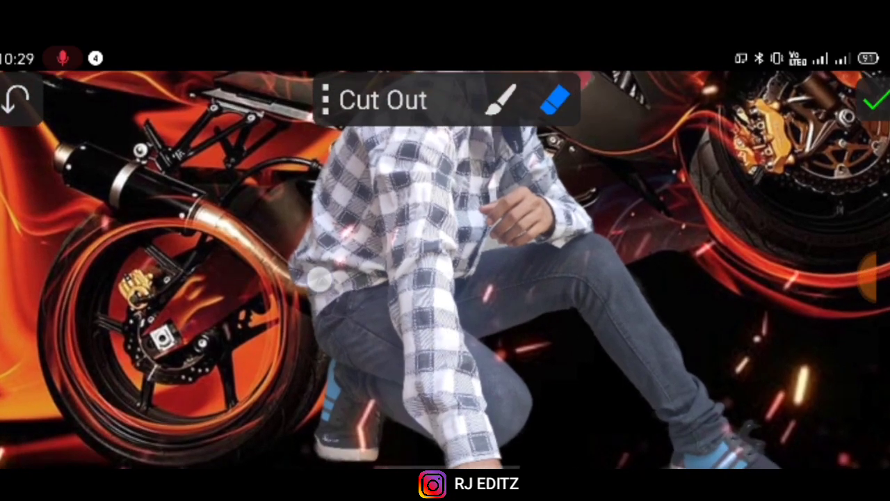
scroll(445, 271, "down", 5)
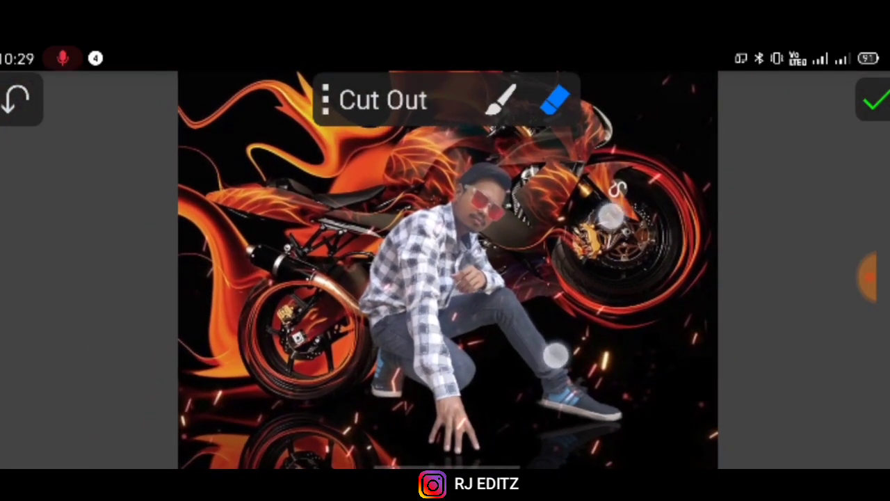
scroll(585, 193, "up", 5)
scroll(586, 193, "up", 1)
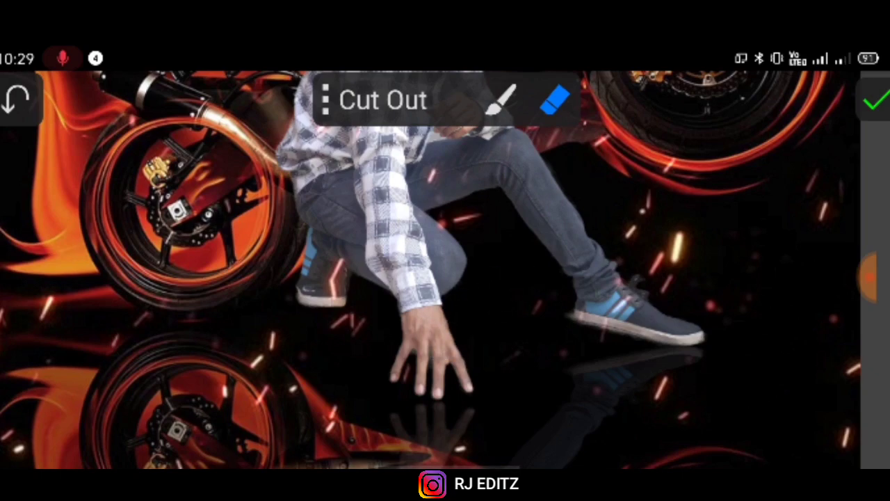
left_click_drag(431, 348, 417, 376)
scroll(539, 272, "up", 2)
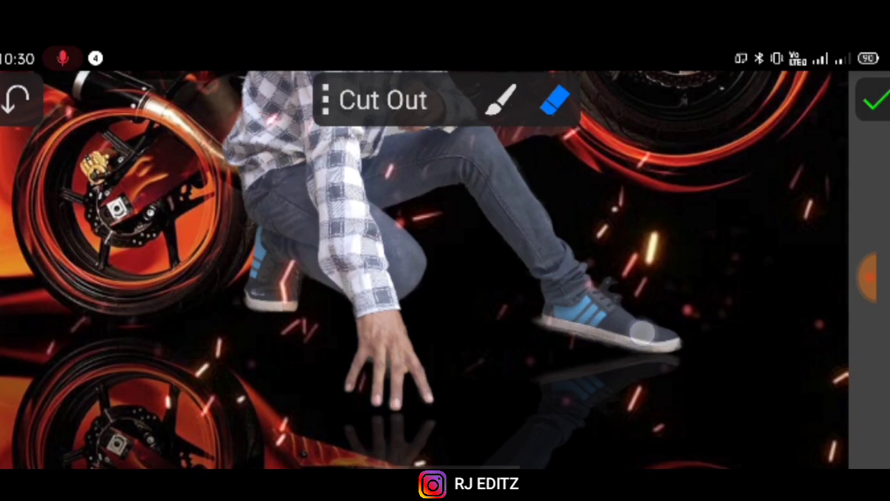
scroll(445, 279, "down", 3)
scroll(445, 278, "down", 1)
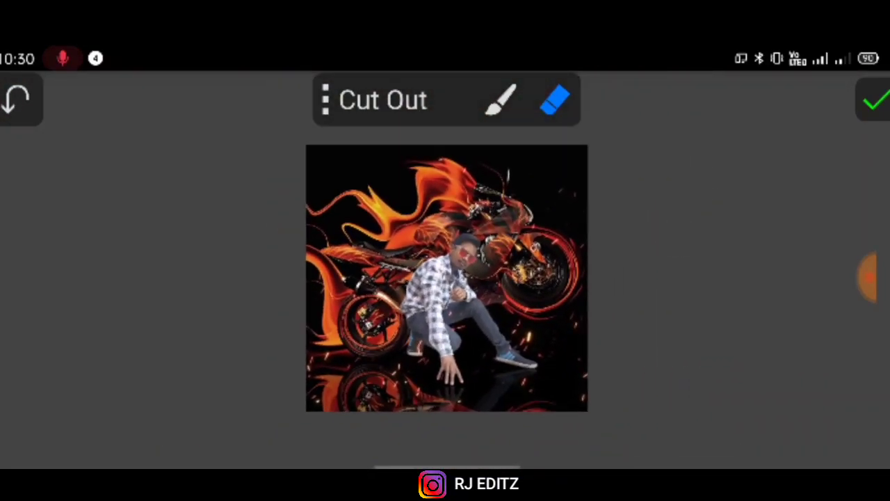
- Save the sparks cutout, then export the composite to the PicSayPro album, replacing the existing file
left_click(872, 100)
left_click(622, 352)
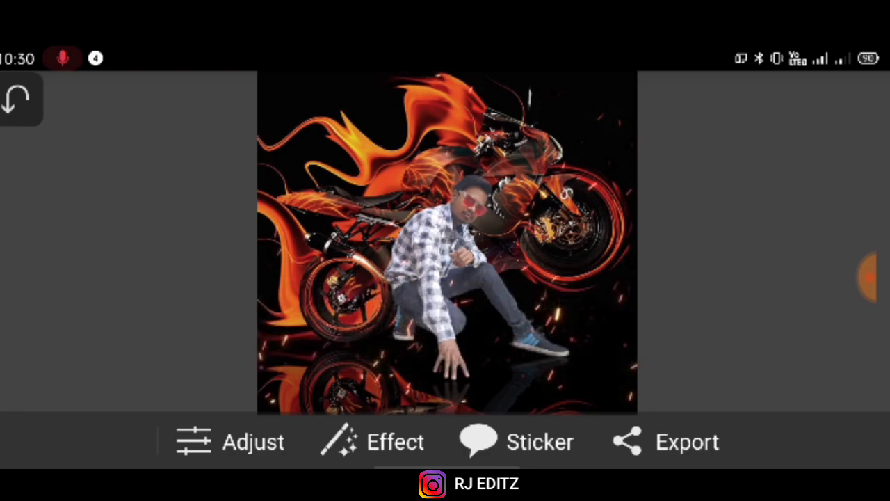
left_click(666, 441)
left_click(193, 161)
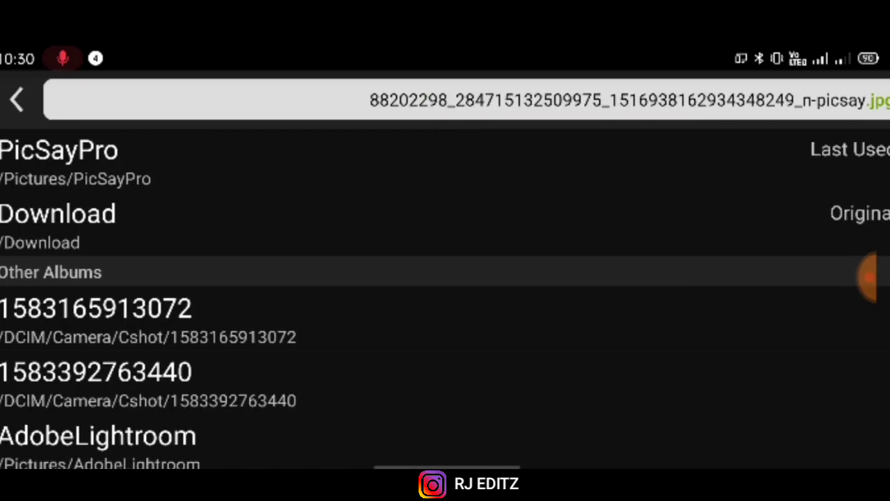
left_click(84, 149)
left_click(584, 347)
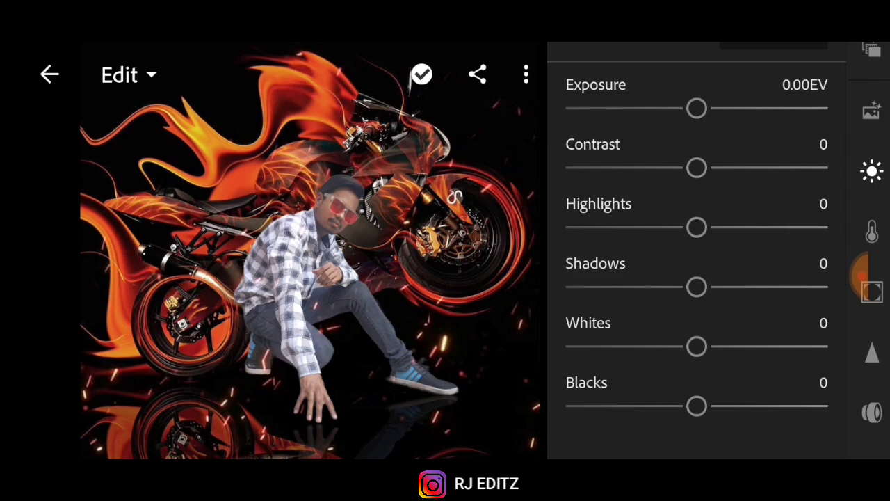
- In Light, raise Shadows to 39, brighten Whites and drop Blacks to -26
left_click_drag(697, 287, 746, 287)
mouse_move(696, 347)
left_mouse_down()
mouse_move(781, 348)
mouse_move(754, 350)
left_mouse_up()
mouse_move(697, 406)
left_mouse_down()
mouse_move(771, 406)
mouse_move(665, 404)
left_mouse_up()
left_click(872, 171)
- In Color Mix, set orange saturation -15, hue -5, then saturation to 38
left_click(872, 228)
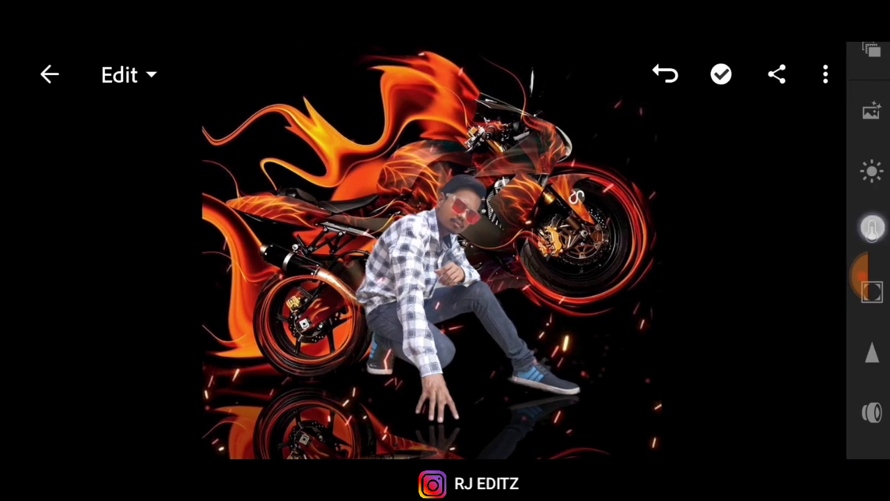
left_click(801, 77)
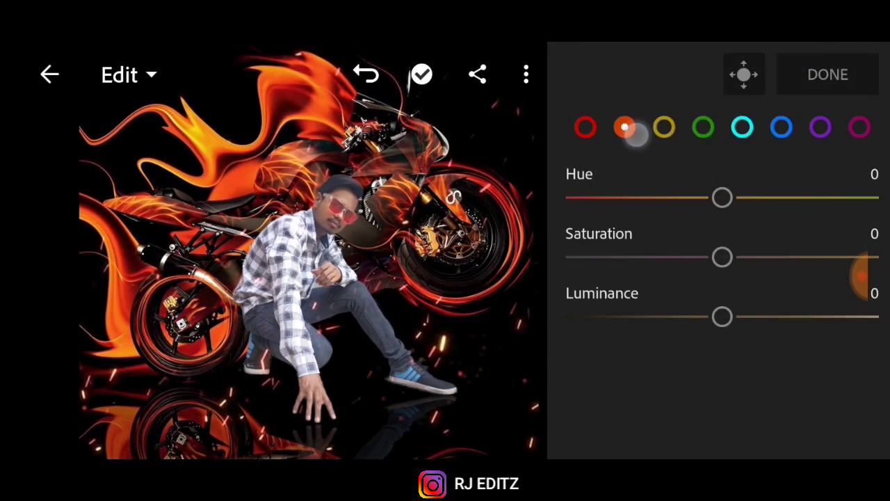
left_click_drag(735, 262, 699, 258)
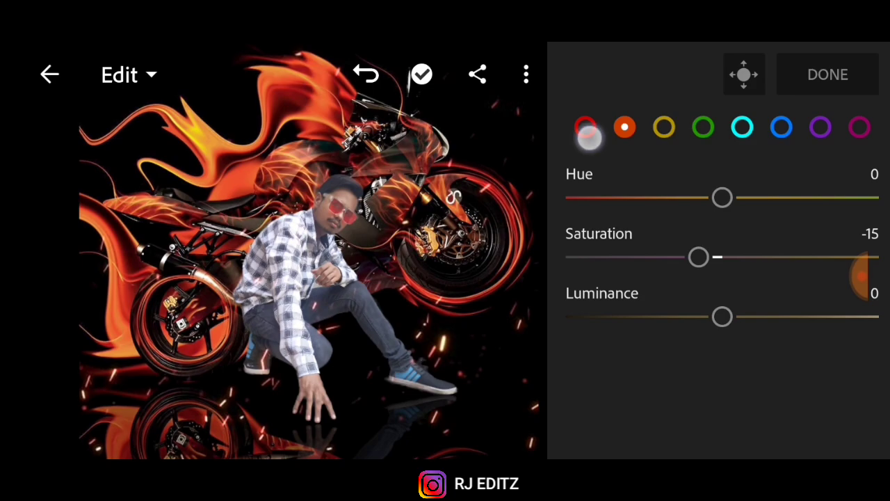
left_click_drag(722, 198, 715, 198)
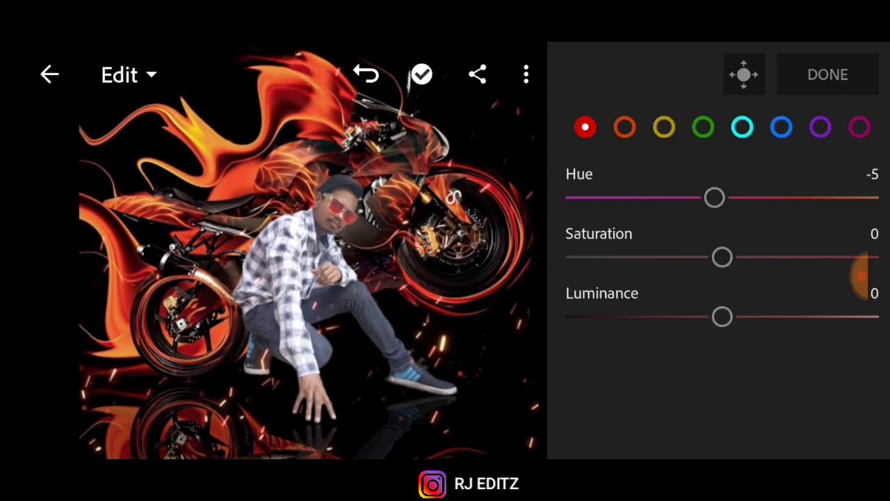
mouse_move(721, 257)
left_mouse_down()
mouse_move(797, 261)
mouse_move(790, 258)
left_mouse_up()
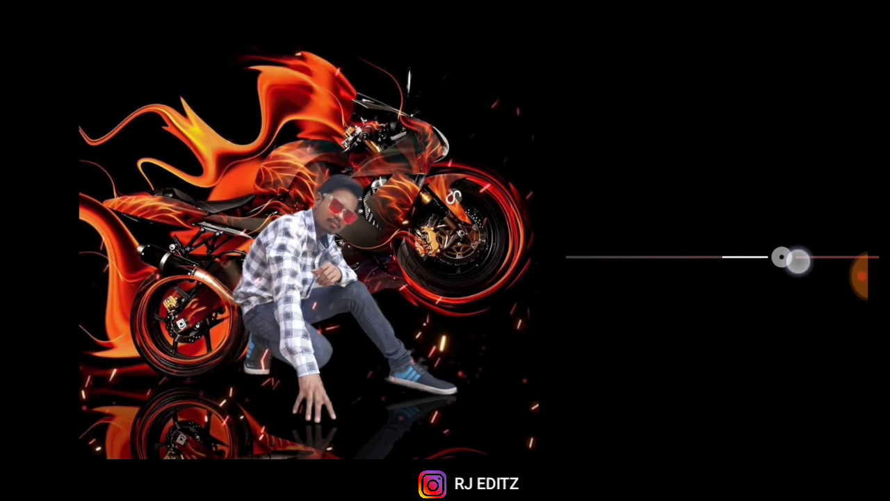
left_click(836, 80)
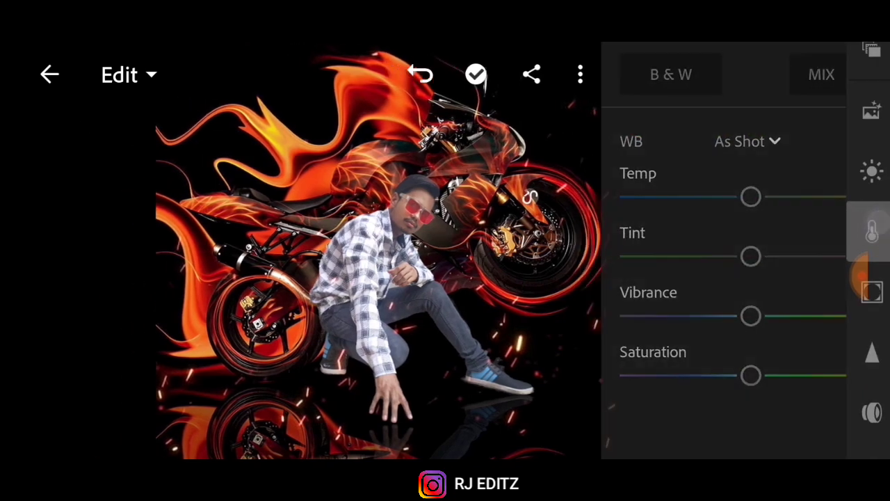
- In Effects, set Dehaze to 15 and Clarity to 9
left_click(872, 292)
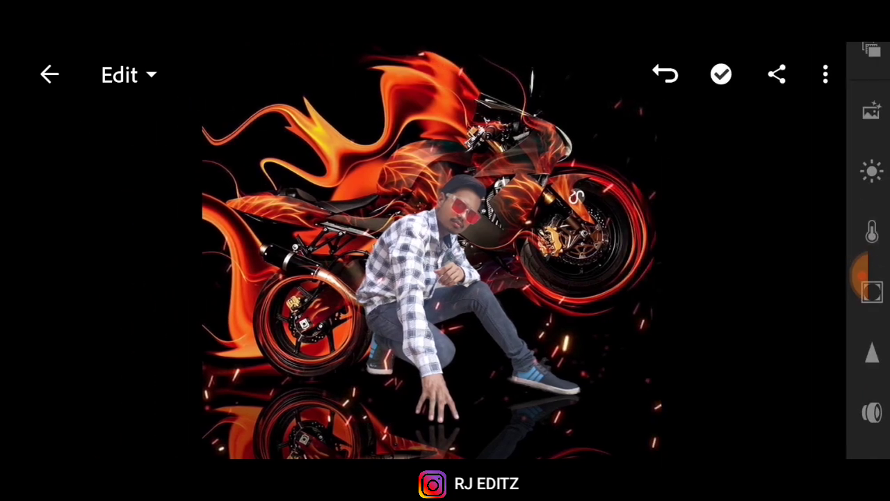
left_click_drag(695, 270, 775, 280)
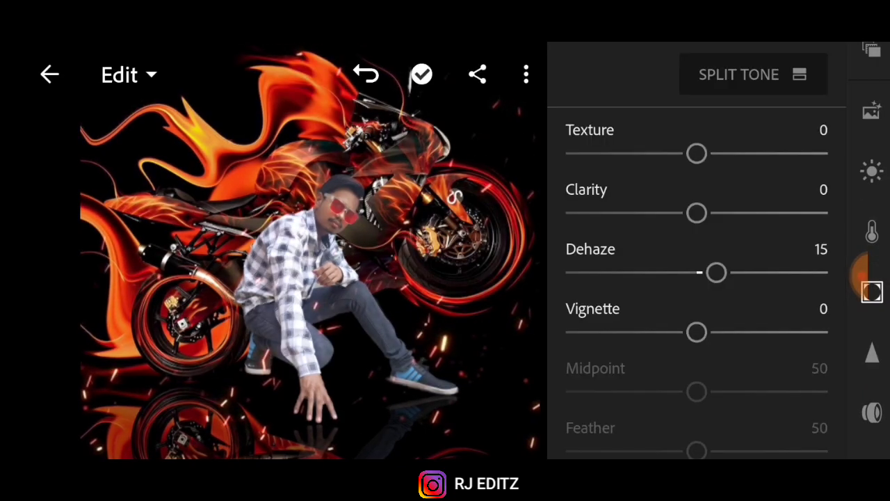
left_click_drag(771, 231, 769, 230)
left_click(872, 292)
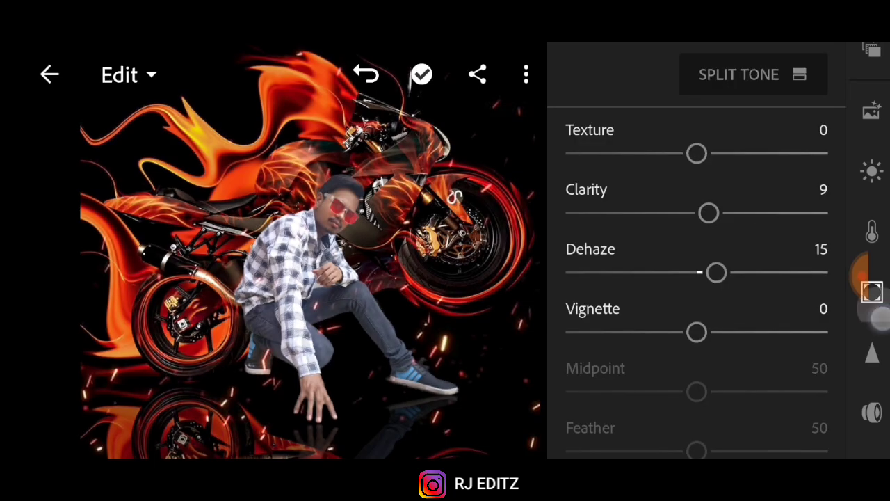
left_click_drag(866, 244, 888, 402)
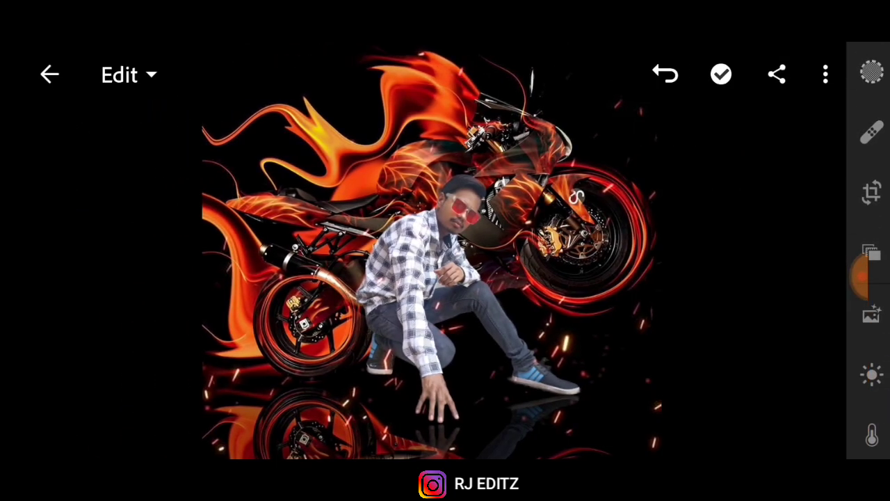
left_click(872, 132)
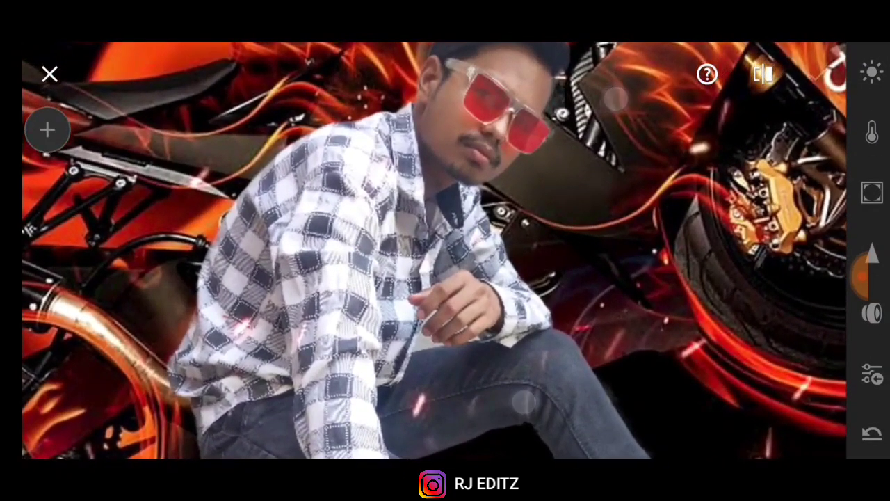
- Brush a selective mask along the man's shirt edge and erase the spill
left_click(47, 129)
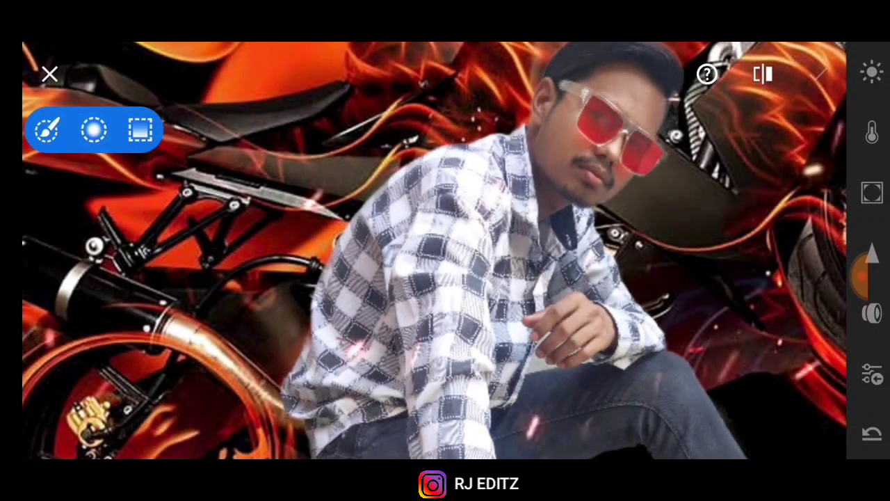
left_click(47, 129)
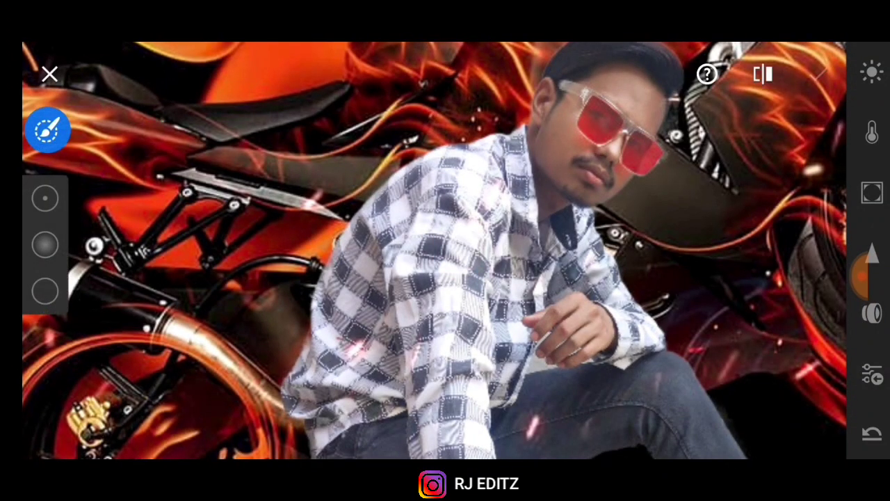
left_click_drag(288, 379, 307, 323)
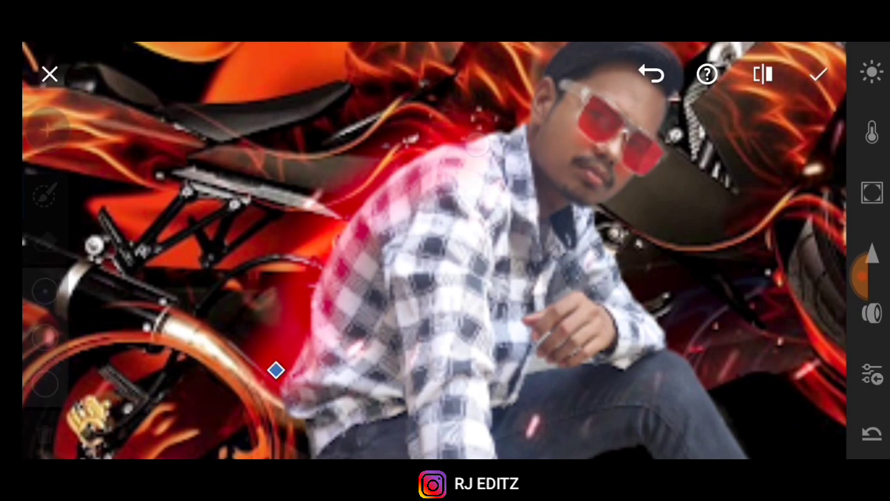
left_click(45, 242)
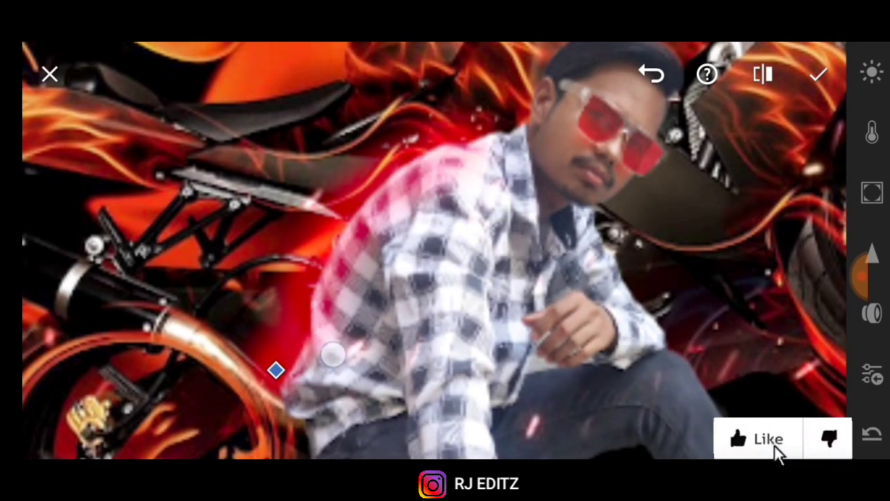
mouse_move(334, 353)
left_mouse_down()
mouse_move(410, 252)
mouse_move(373, 266)
mouse_move(236, 371)
mouse_move(327, 189)
left_mouse_up()
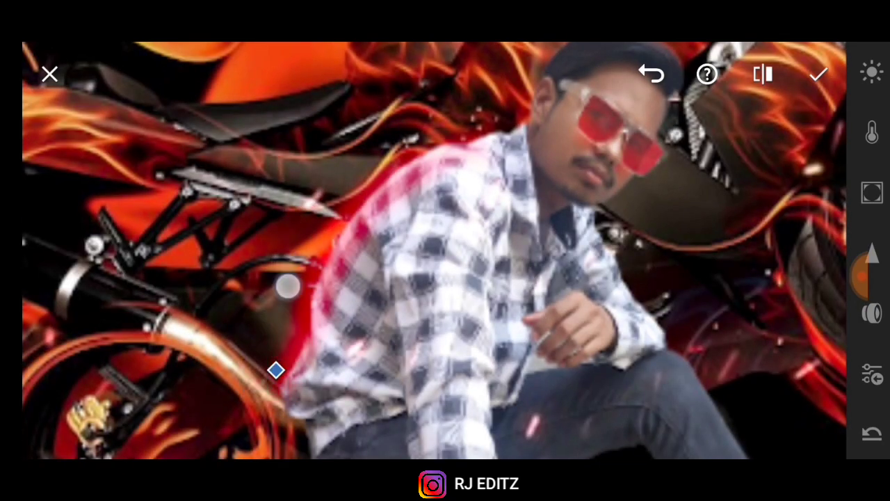
- Set the mask's Temp, Tint and Saturation to 100 with a full-red colour cast
left_click(872, 132)
left_click_drag(695, 153, 830, 154)
mouse_move(697, 95)
left_mouse_down()
mouse_move(811, 93)
mouse_move(850, 109)
left_mouse_up()
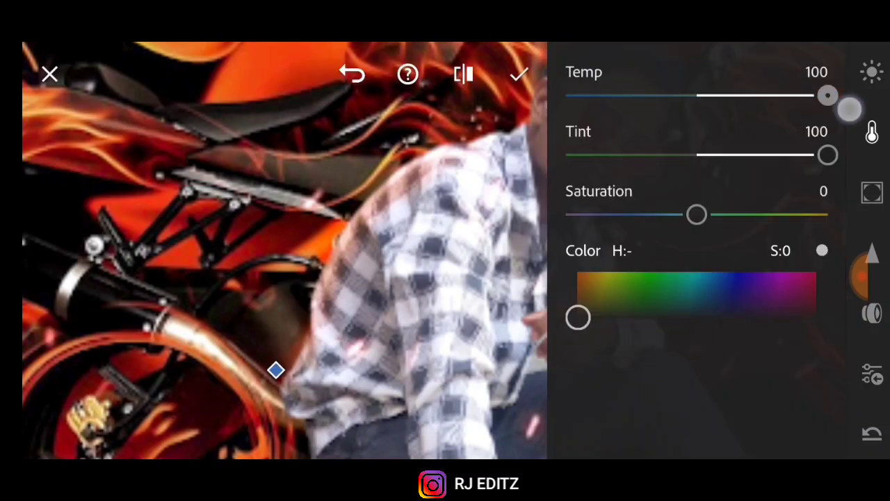
left_click_drag(697, 214, 834, 206)
left_click_drag(578, 317, 779, 324)
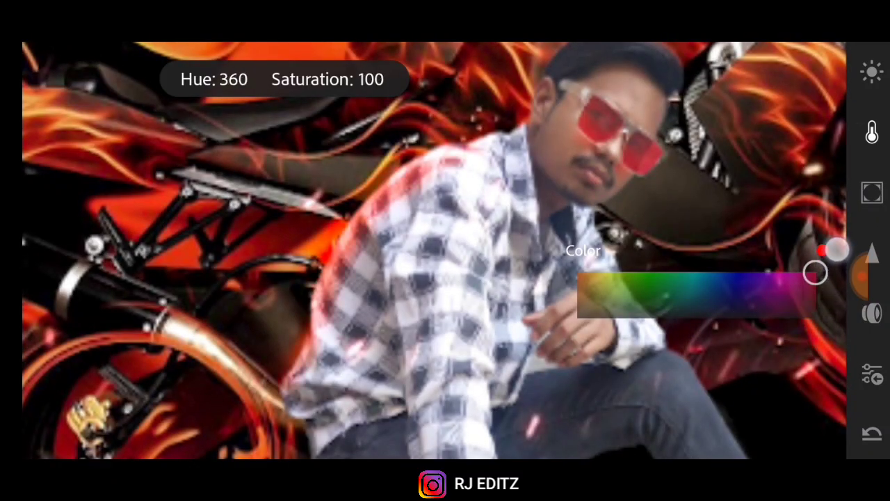
left_click_drag(815, 273, 814, 272)
left_click(872, 132)
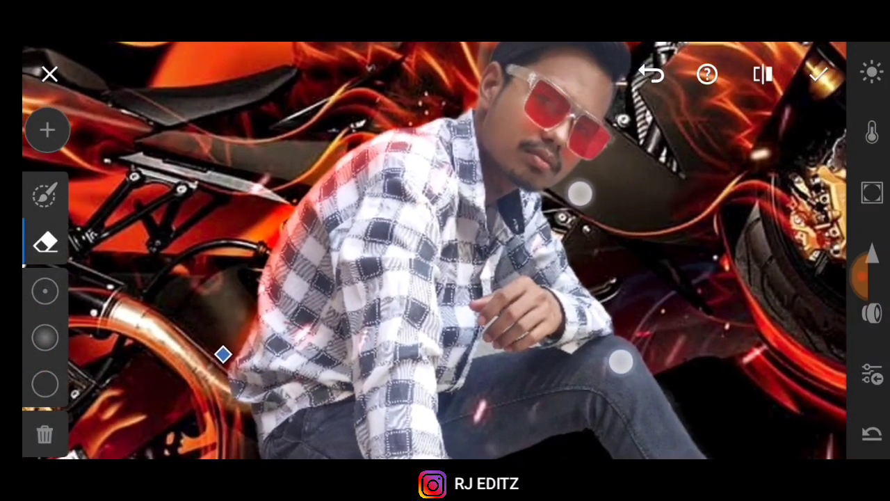
left_click_drag(629, 220, 580, 189)
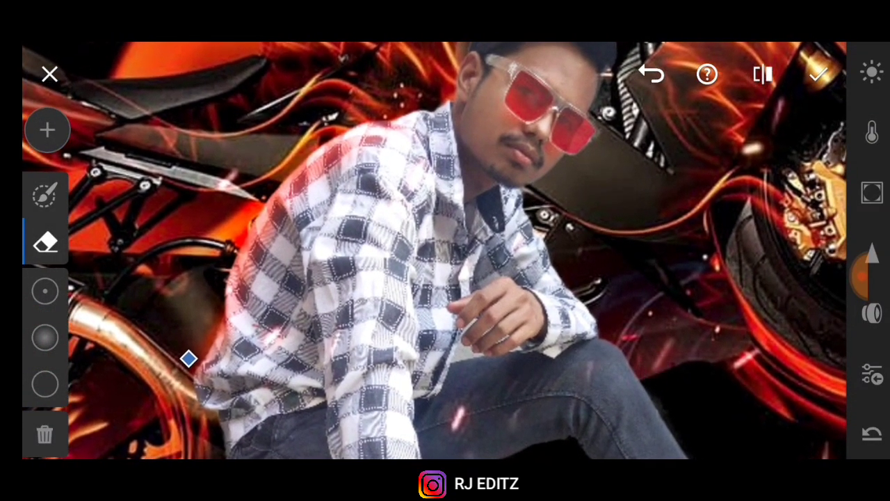
- Paint more red glow onto the man's shirt and sleeve
scroll(532, 285, "down", 5)
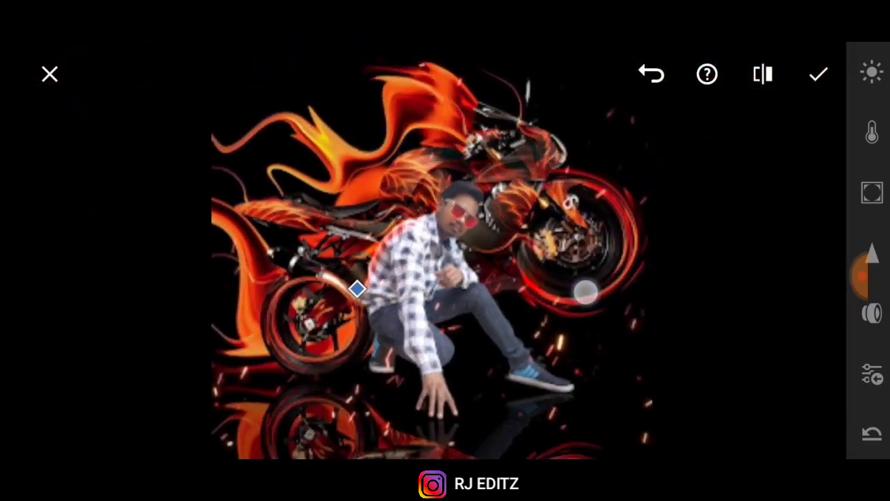
scroll(532, 286, "up", 3)
scroll(532, 286, "up", 3)
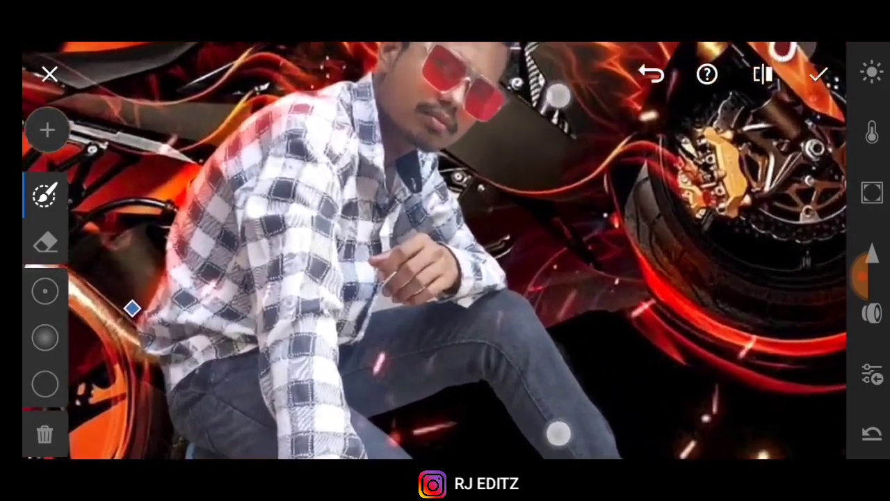
scroll(535, 272, "up", 2)
scroll(538, 253, "up", 2)
left_click(478, 253)
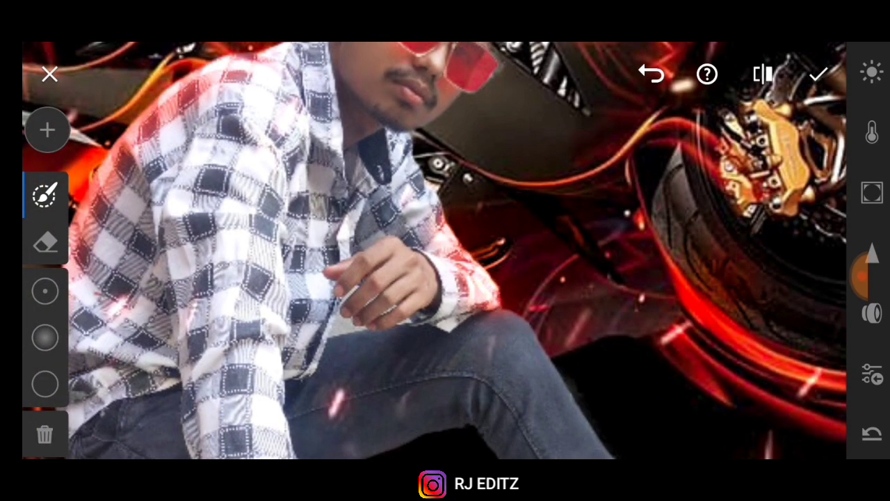
left_click_drag(465, 324, 462, 313)
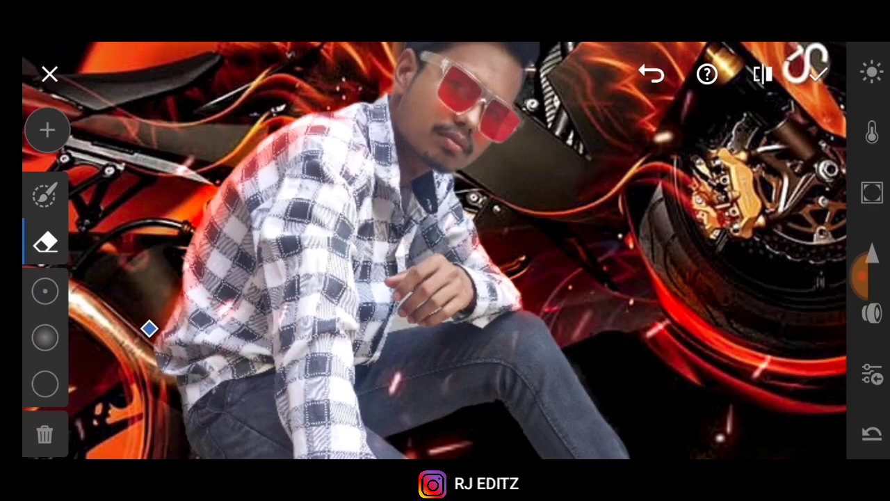
left_click_drag(476, 344, 709, 299)
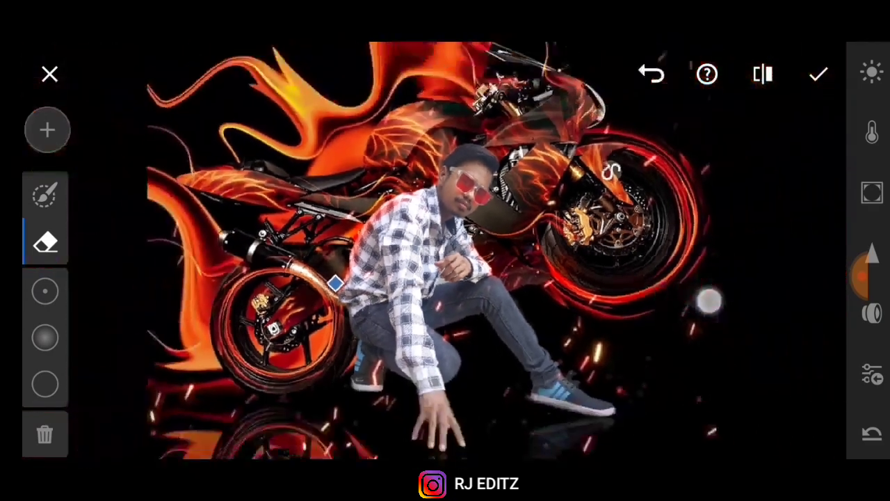
- Brush the red glow mask onto the man's hair
left_click(57, 130)
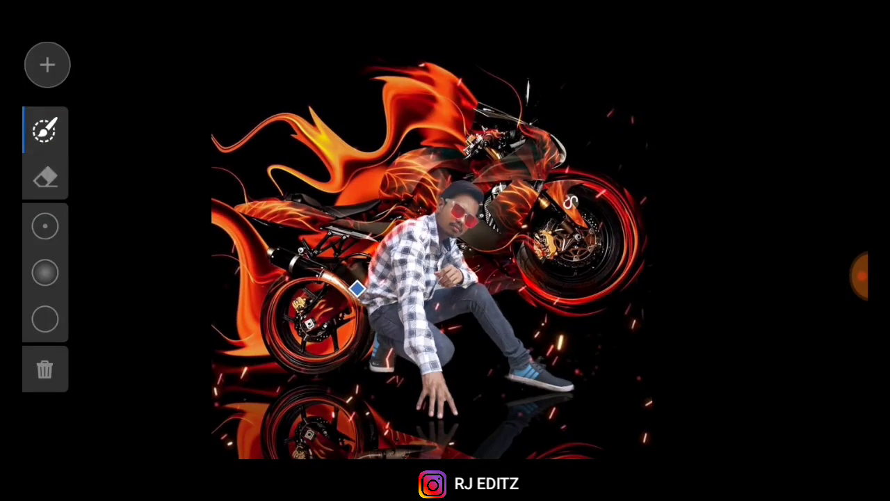
scroll(504, 209, "up", 10)
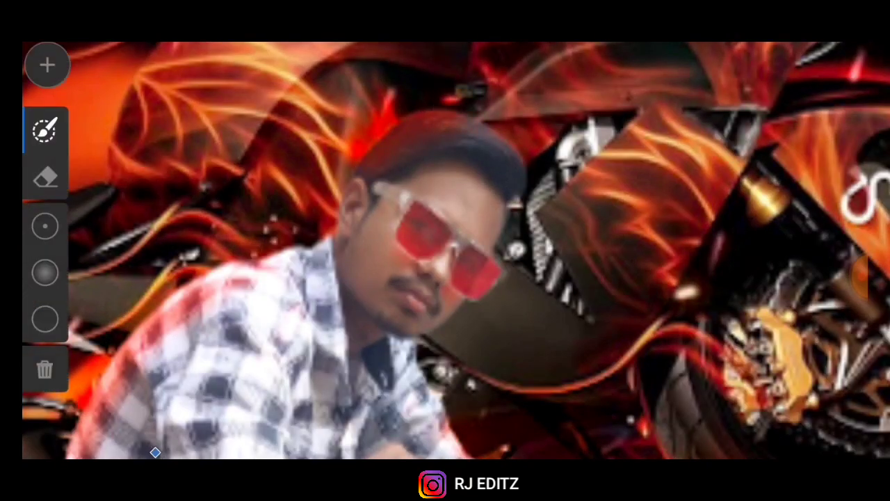
left_click(425, 146)
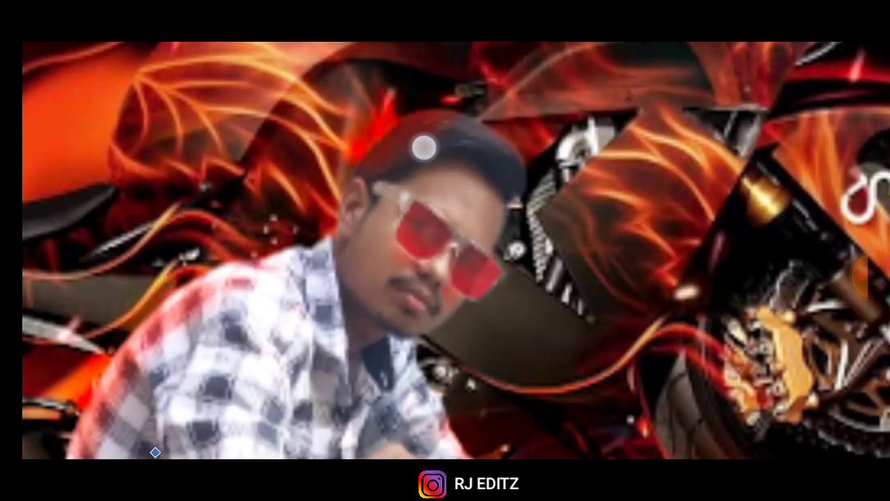
left_click(444, 134)
left_click(457, 83)
left_click(368, 96)
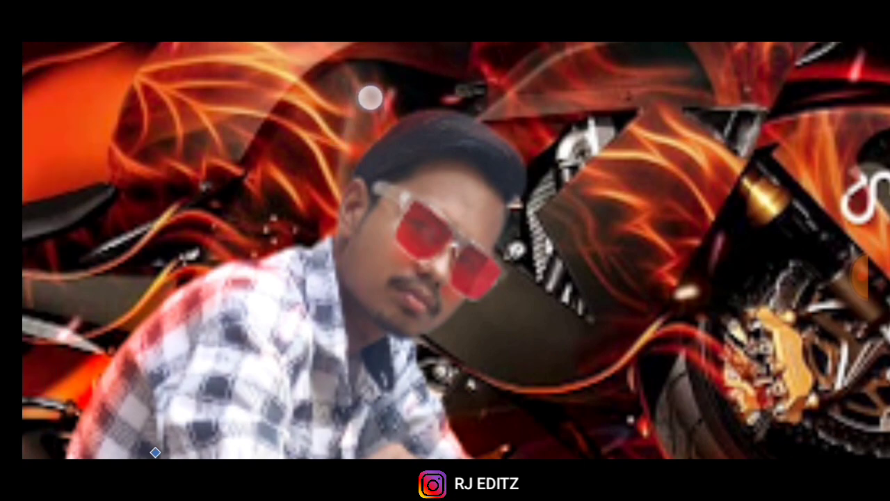
left_click(310, 189)
scroll(445, 251, "down", 5)
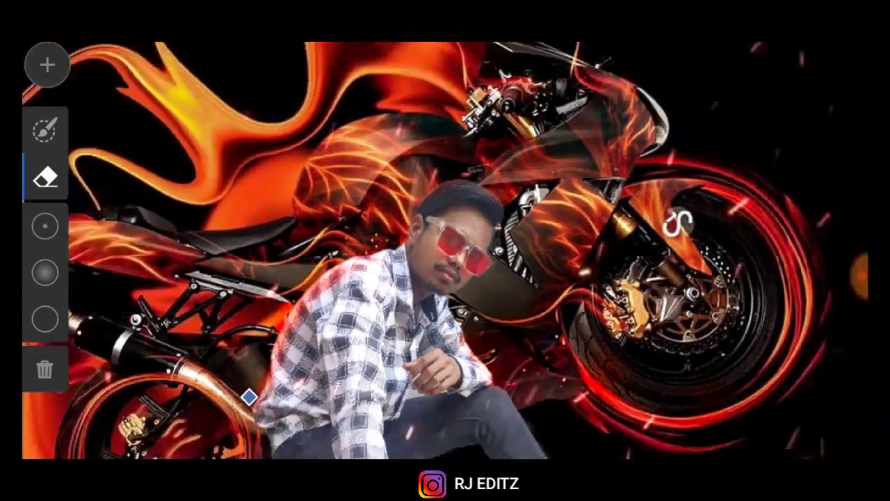
- Finish the local adjustment and save the photo to the device
left_click(714, 319)
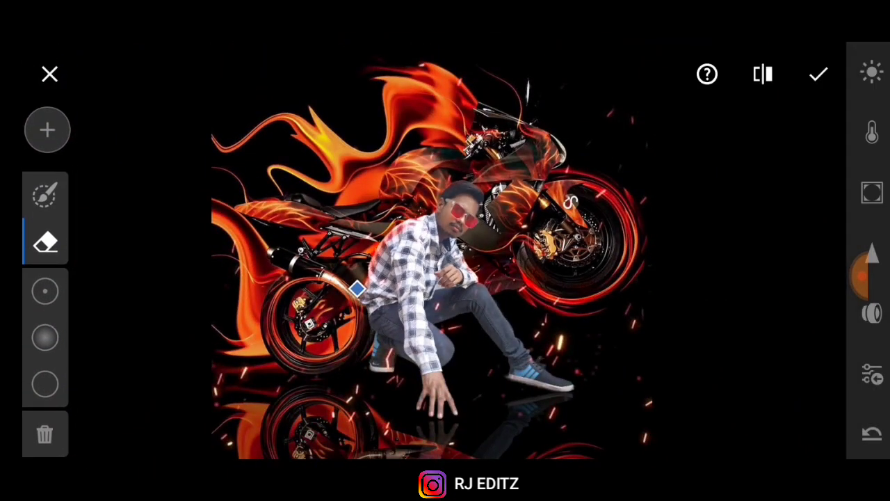
left_click(819, 74)
scroll(431, 296, "down", 3)
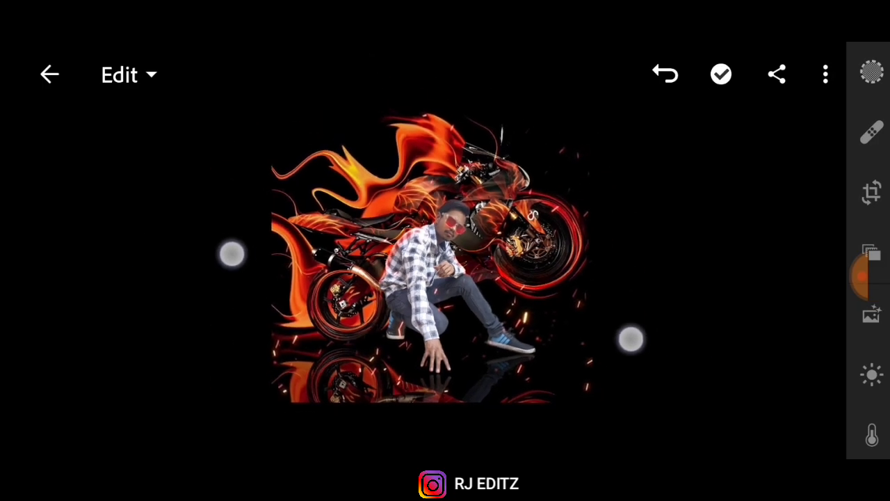
left_click(777, 75)
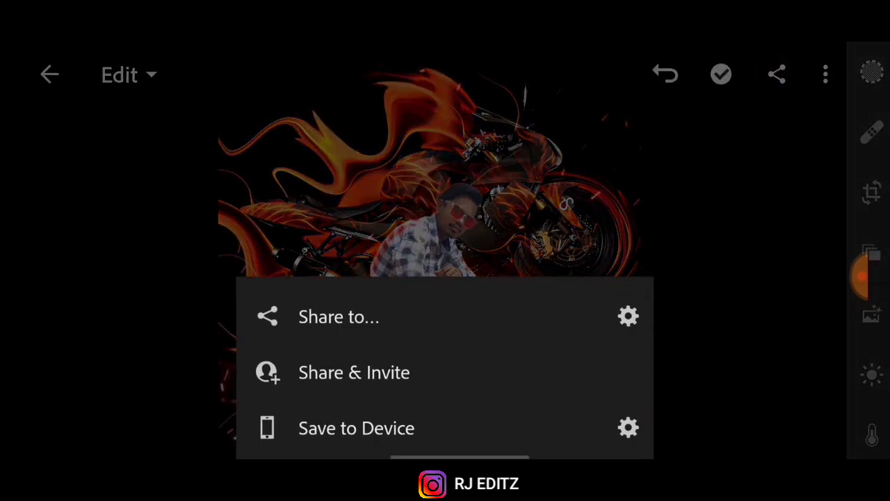
left_click(530, 420)
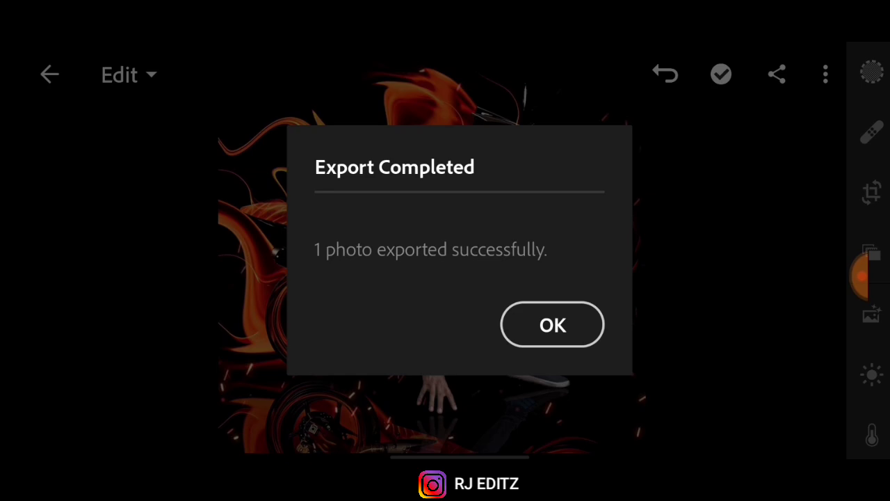